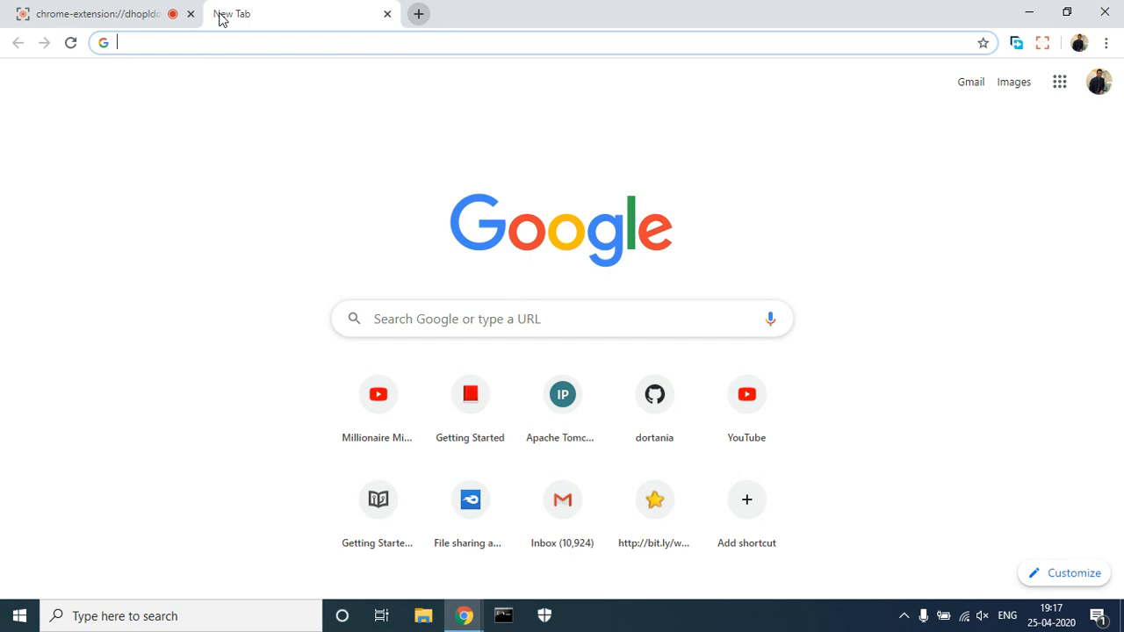
- Search the web for "boot disk utility" and open the BootDiskUtility.exe page on cvad-mac.narod.ru
type("boot disk utilitu")
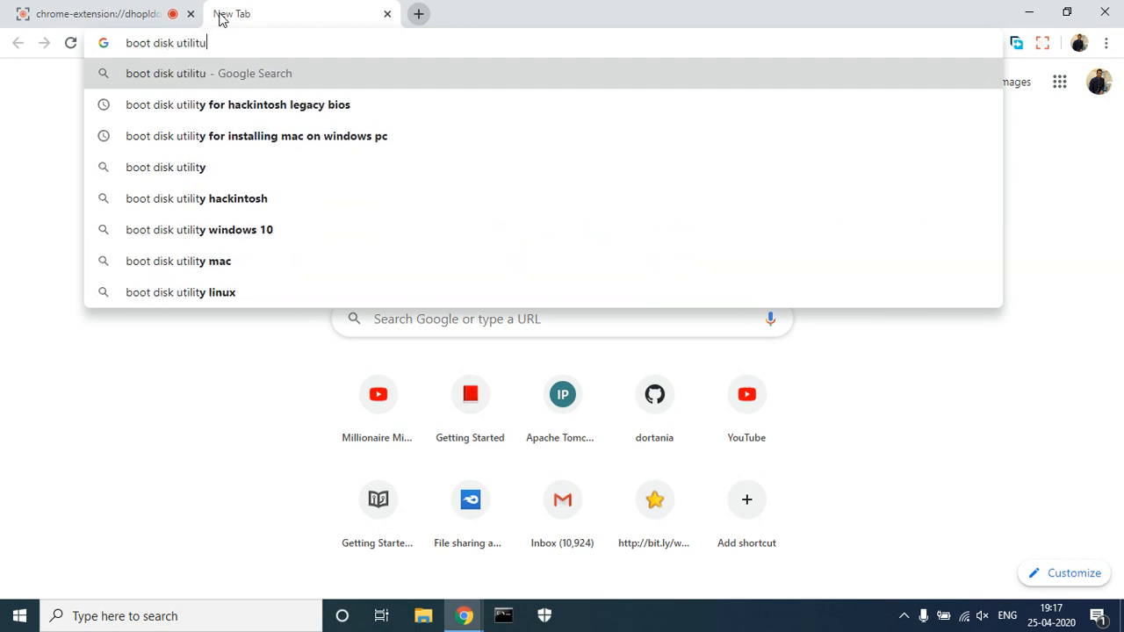
key("BackSpace")
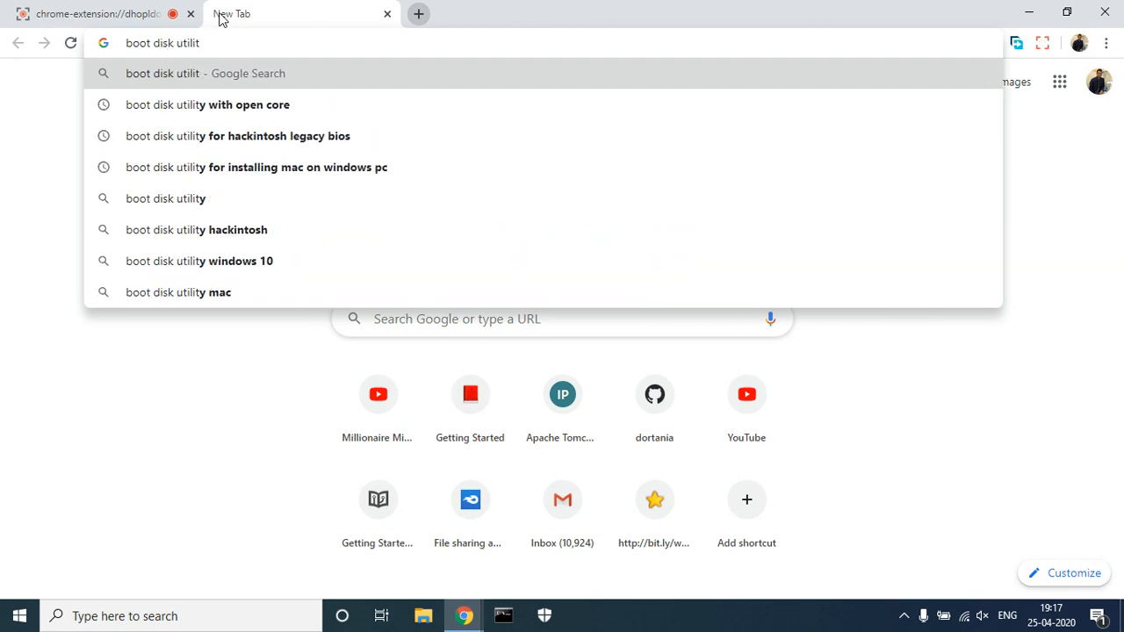
type("y")
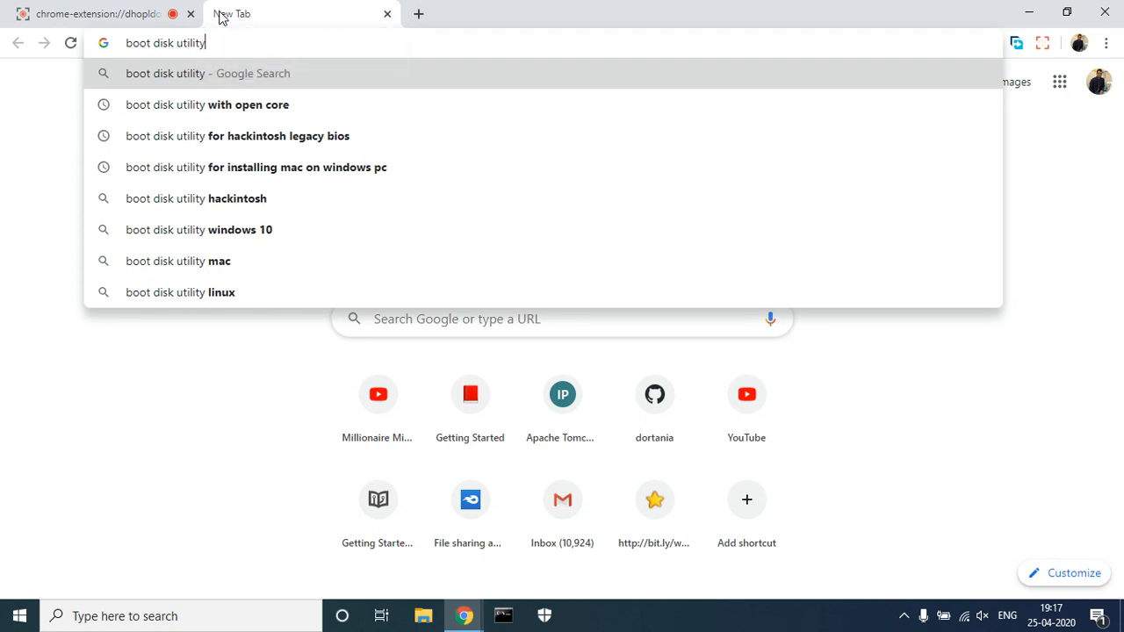
key("Return")
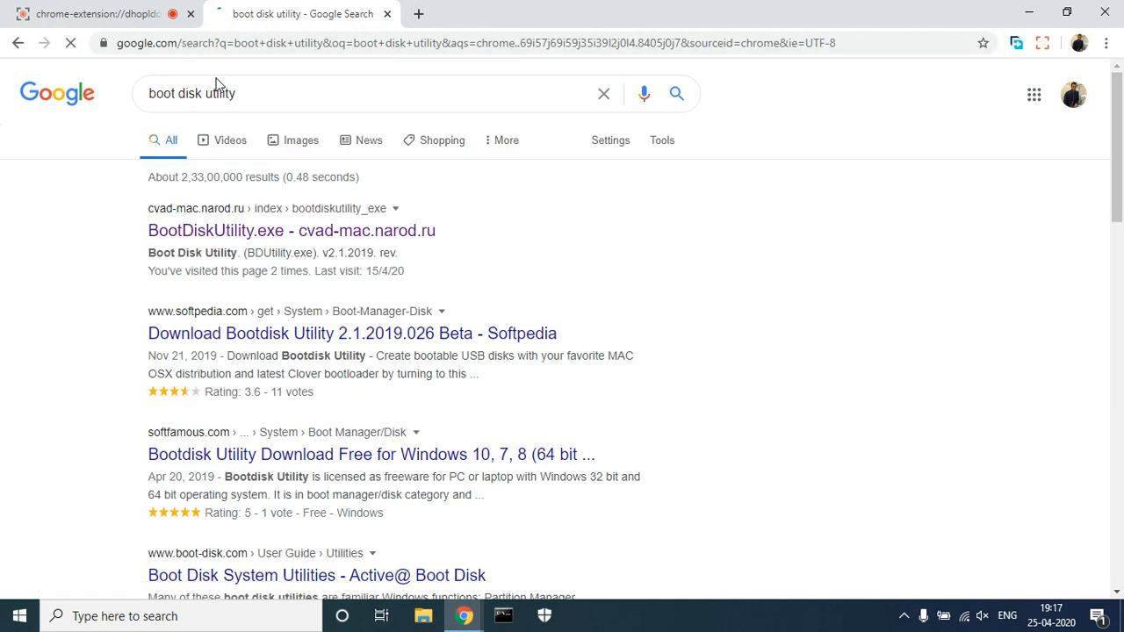
left_click(241, 230)
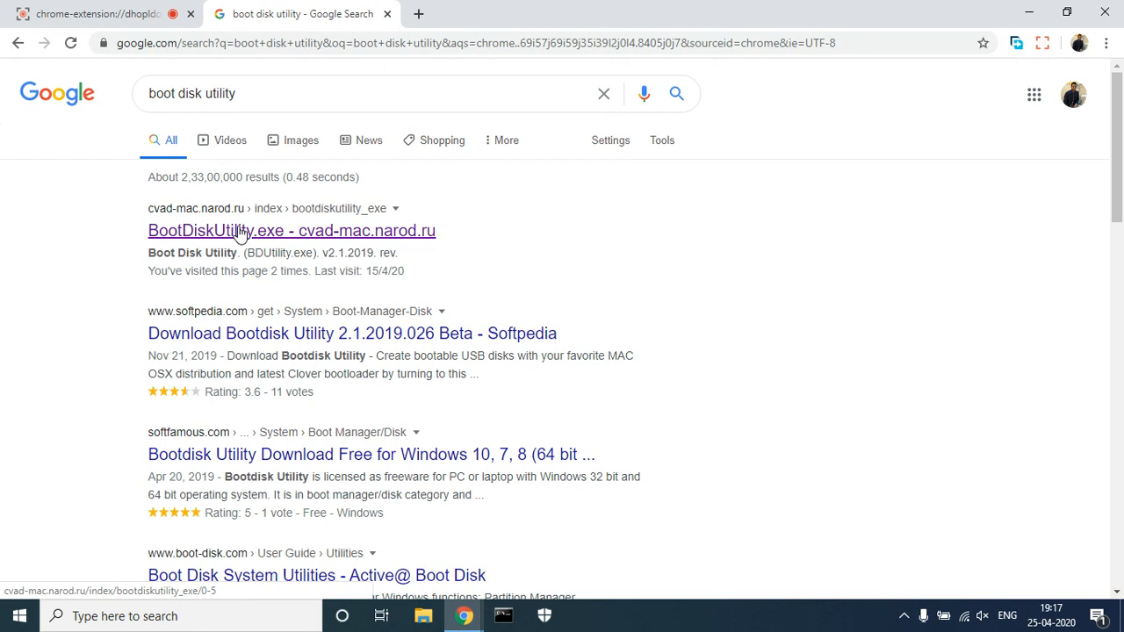
left_click(242, 231)
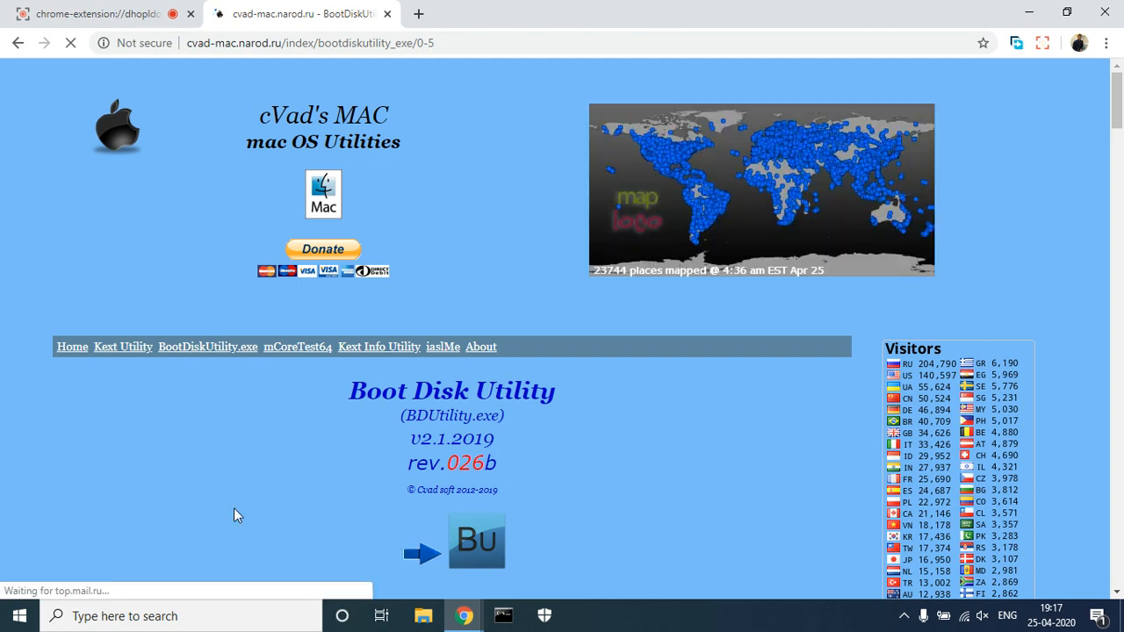
- Download BDU_v2.1.2019.026b.zip from the Boot Disk Utility page to the Downloads folder, closing the advertisement page that opens
scroll(233, 508, "down", 2)
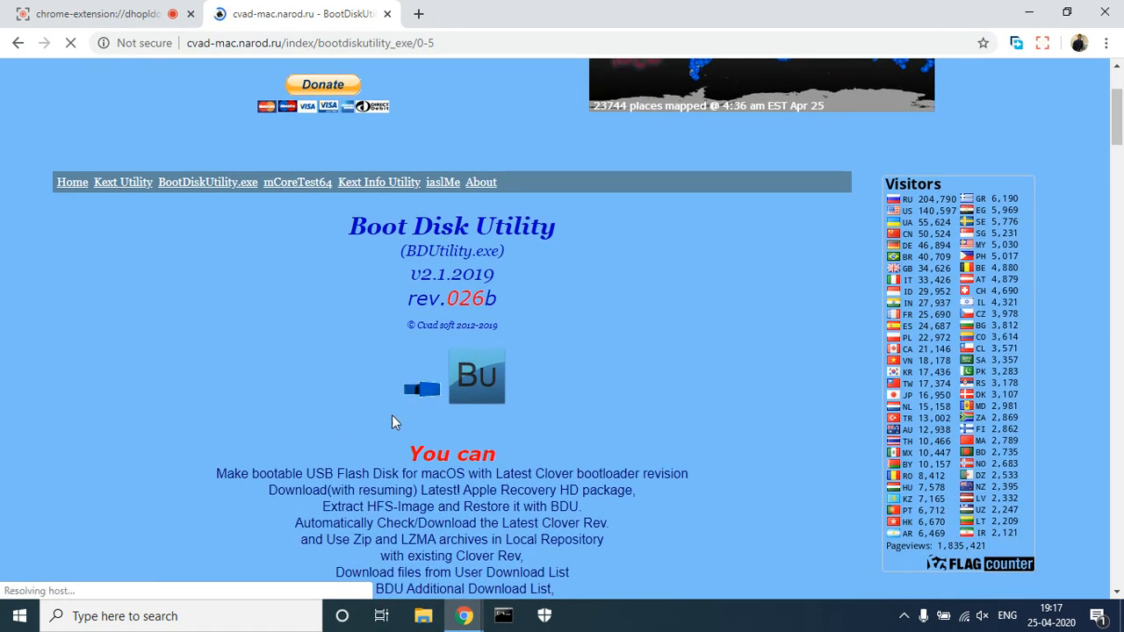
left_click(494, 378)
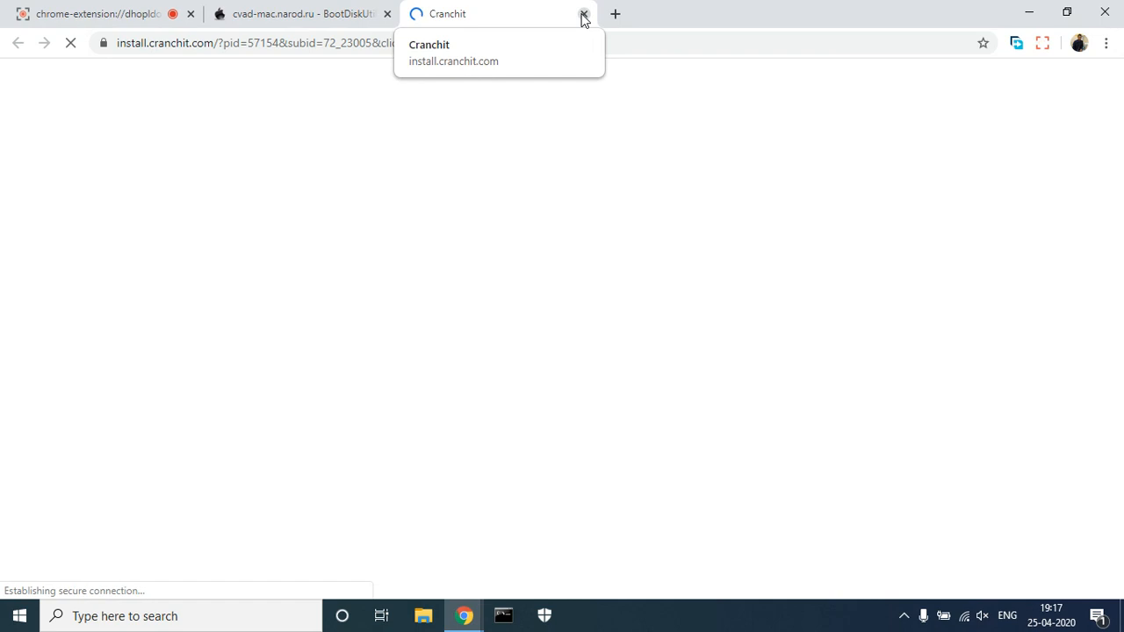
left_click(584, 14)
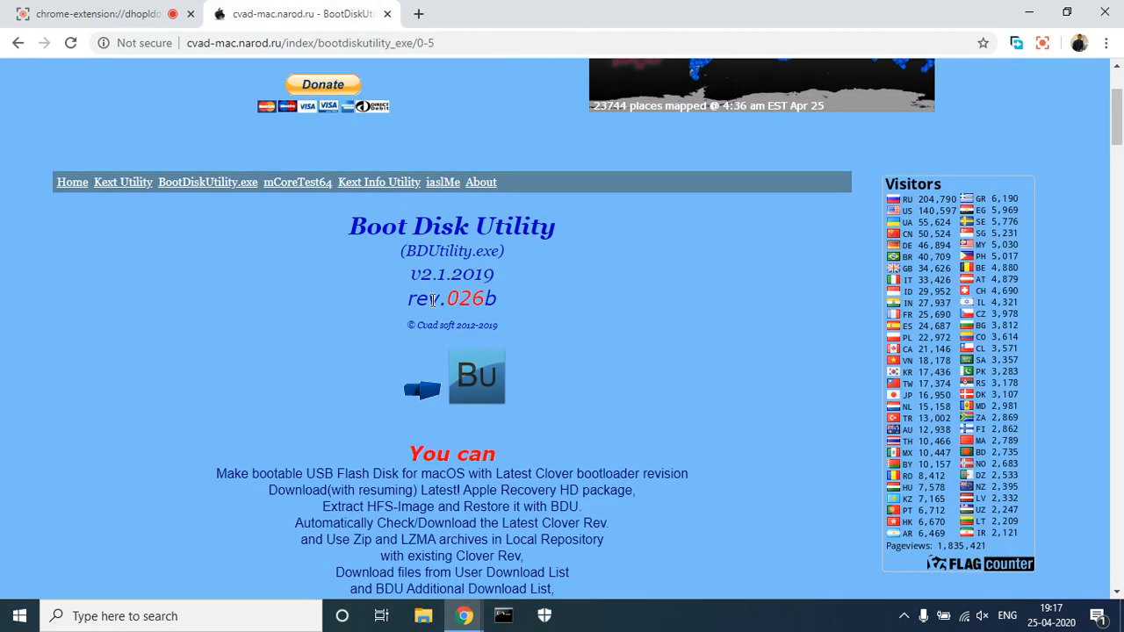
left_click(471, 377)
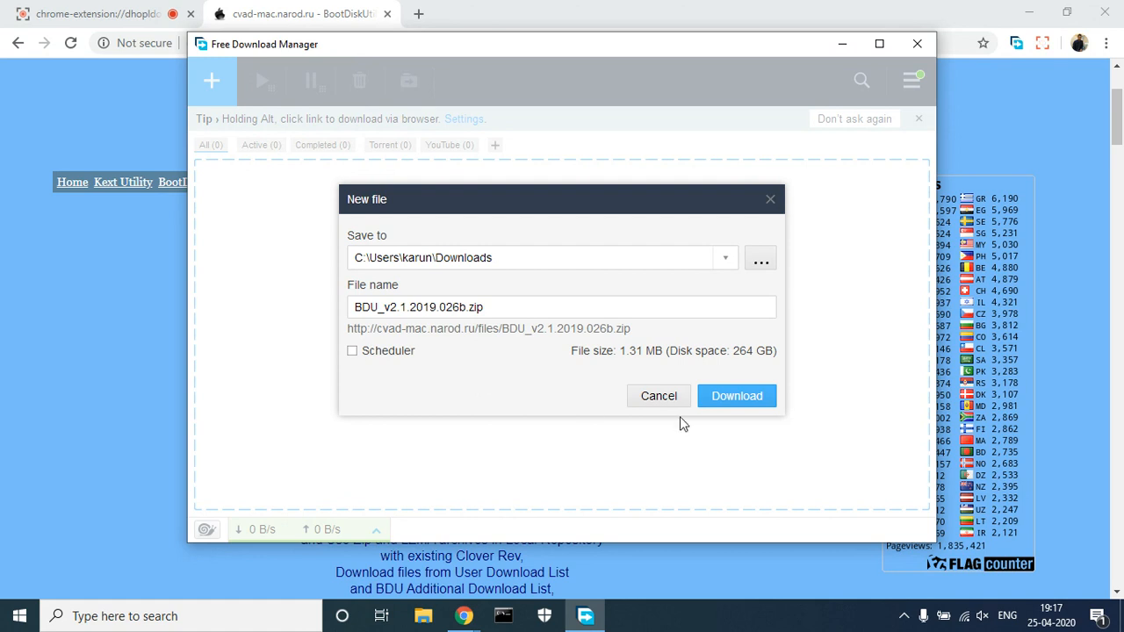
left_click(726, 406)
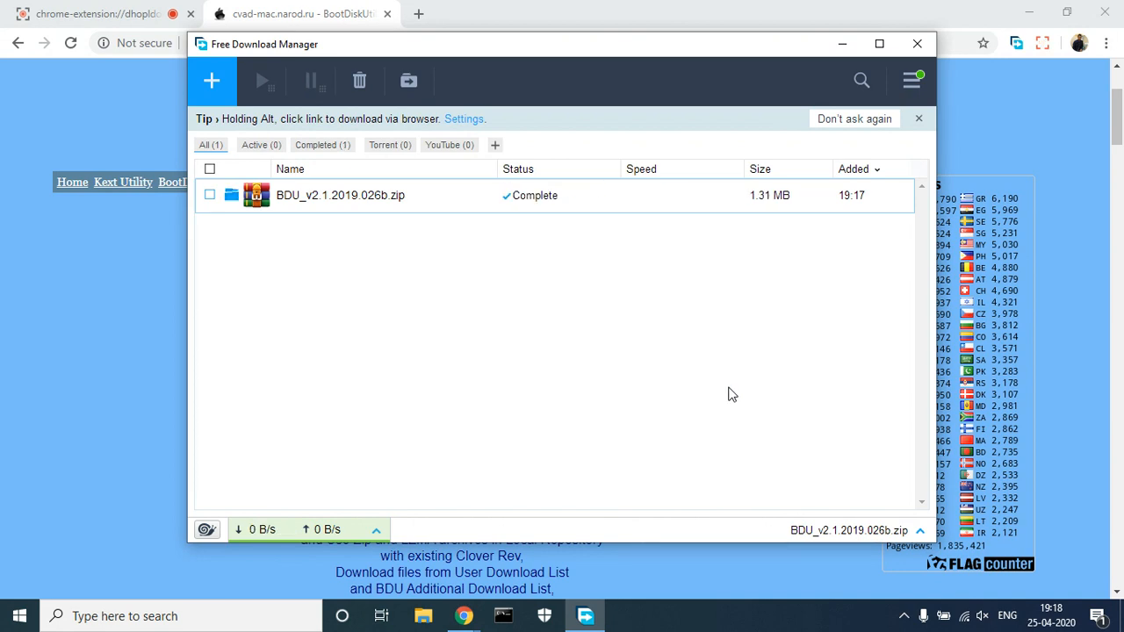
left_click(843, 46)
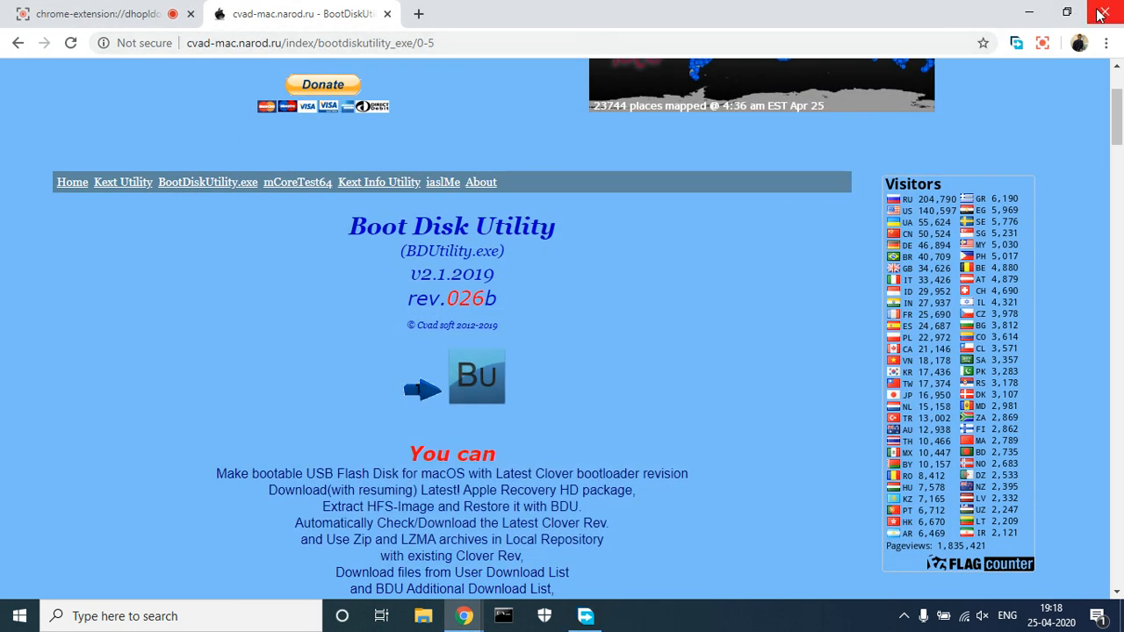
left_click(1028, 14)
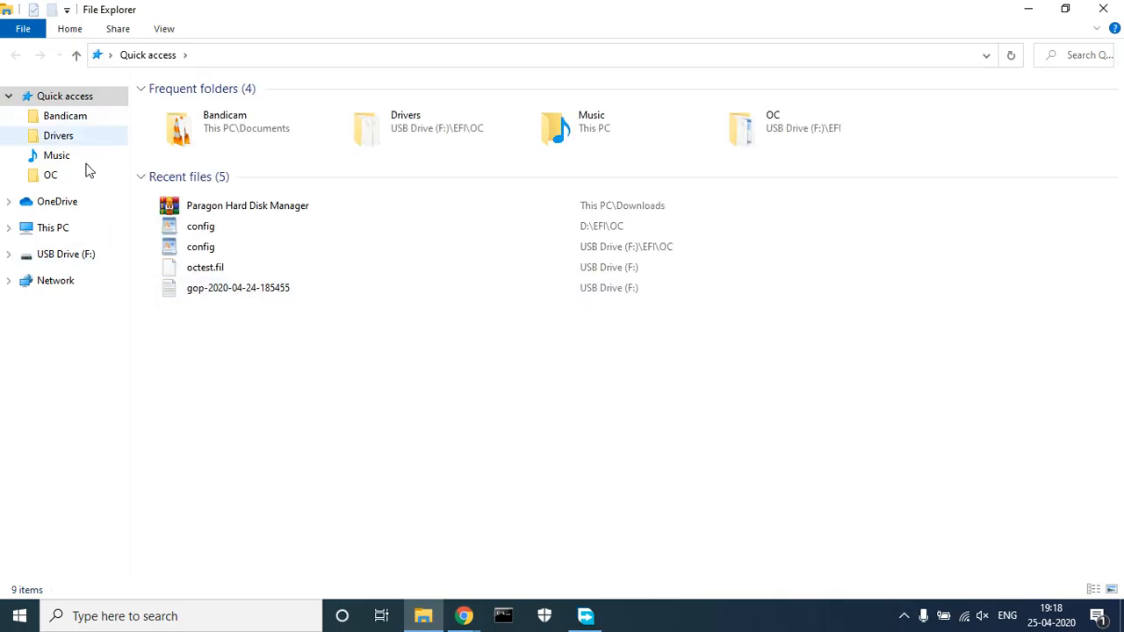
- Extract the BDU_v2.1.2019.026b archive in the Downloads folder into a folder of the same name
left_click(65, 229)
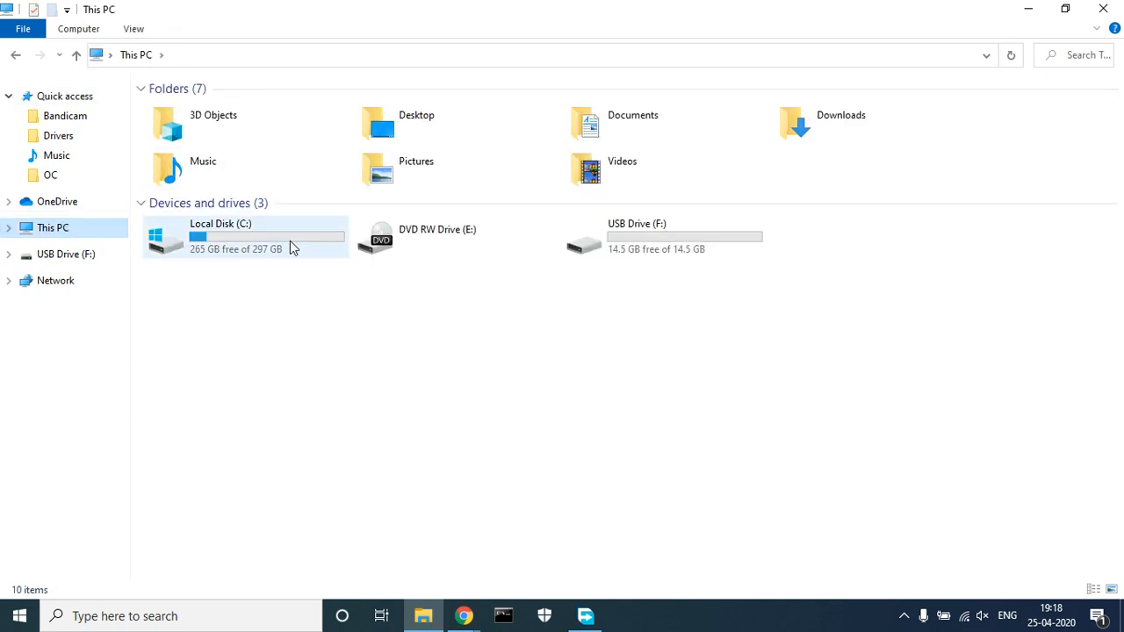
left_click(814, 136)
double_click(813, 136)
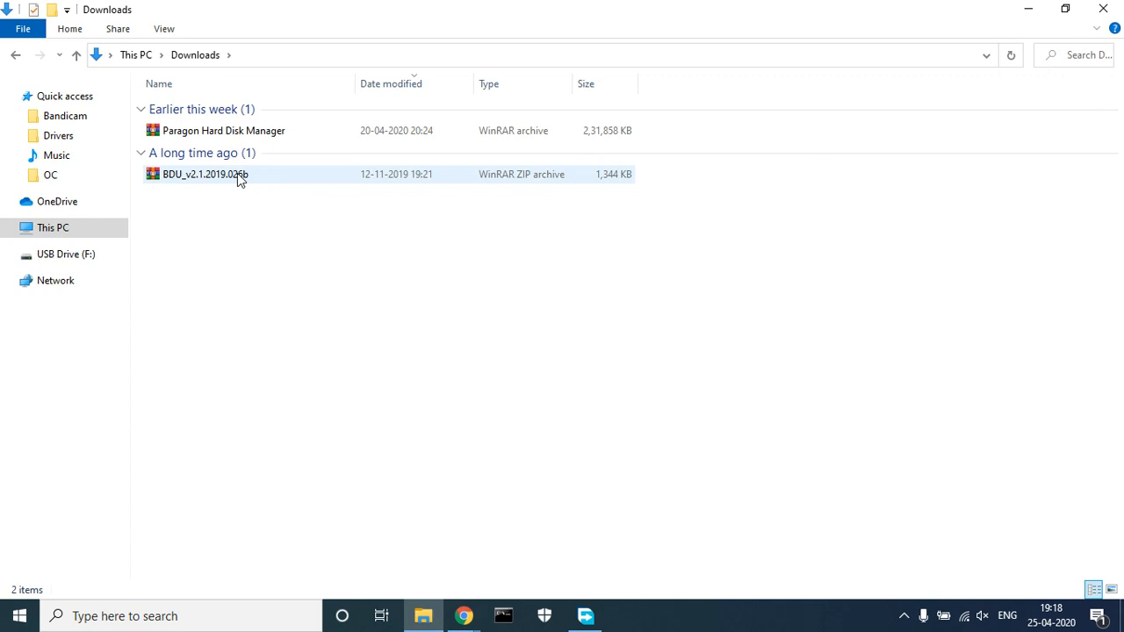
right_click(238, 176)
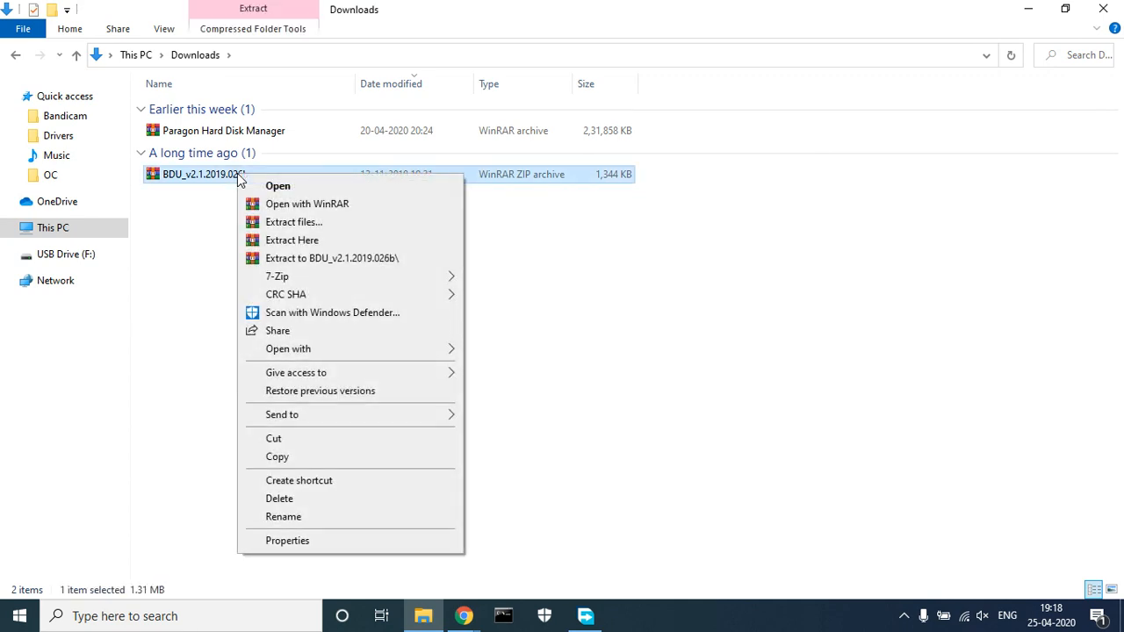
left_click(297, 258)
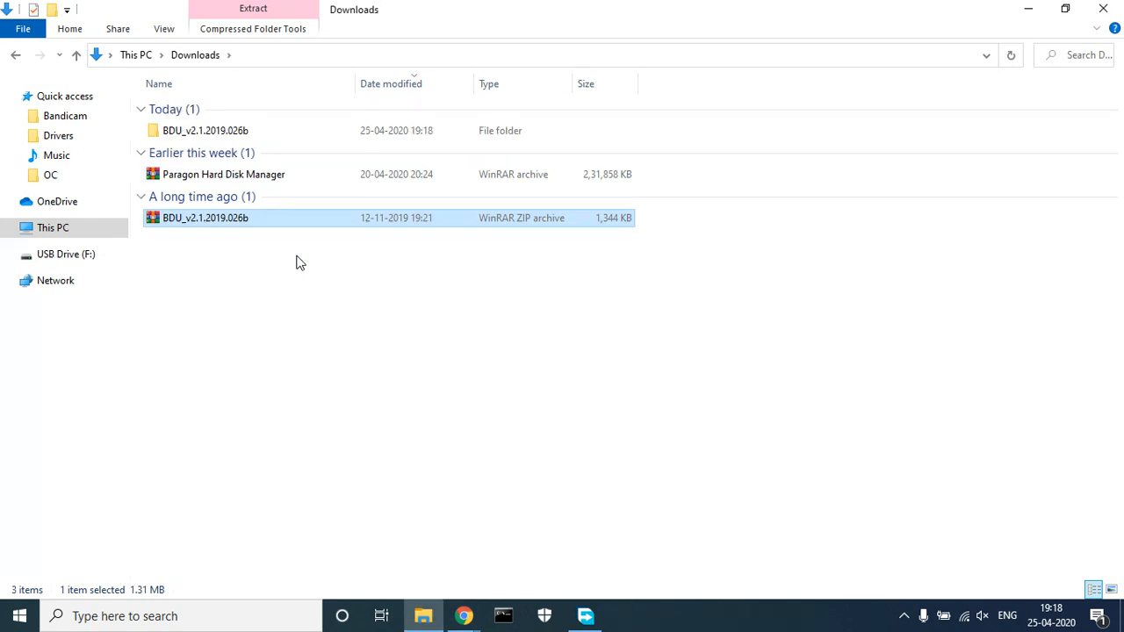
- Run the BDUtility application from the extracted BDU_v2.1.2019.026b folder as administrator
double_click(221, 131)
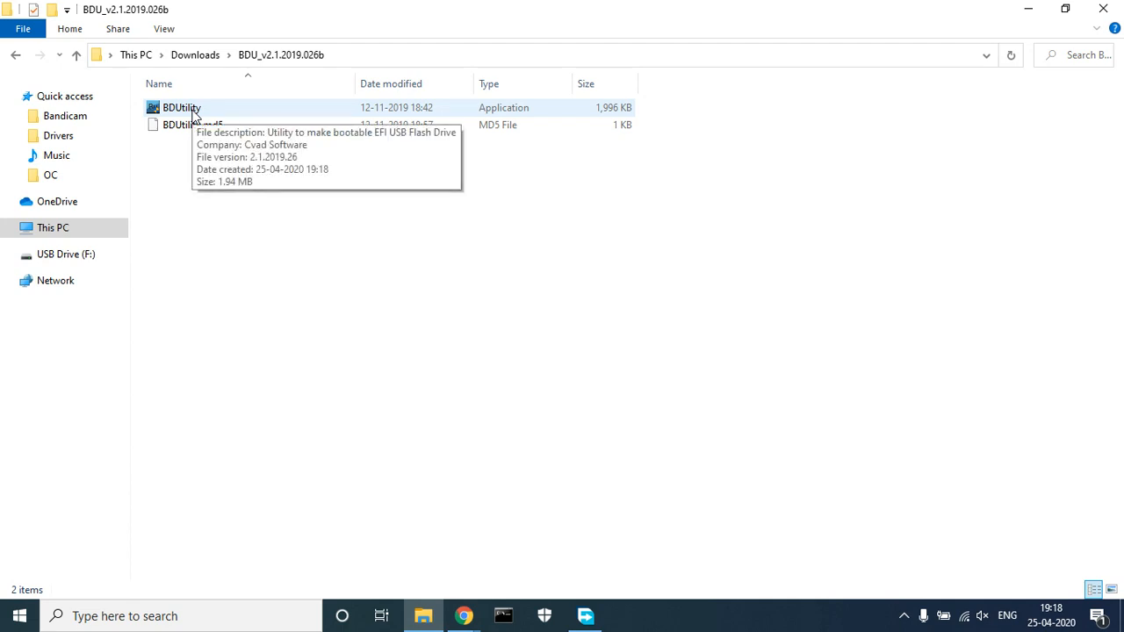
left_click(193, 114)
right_click(194, 113)
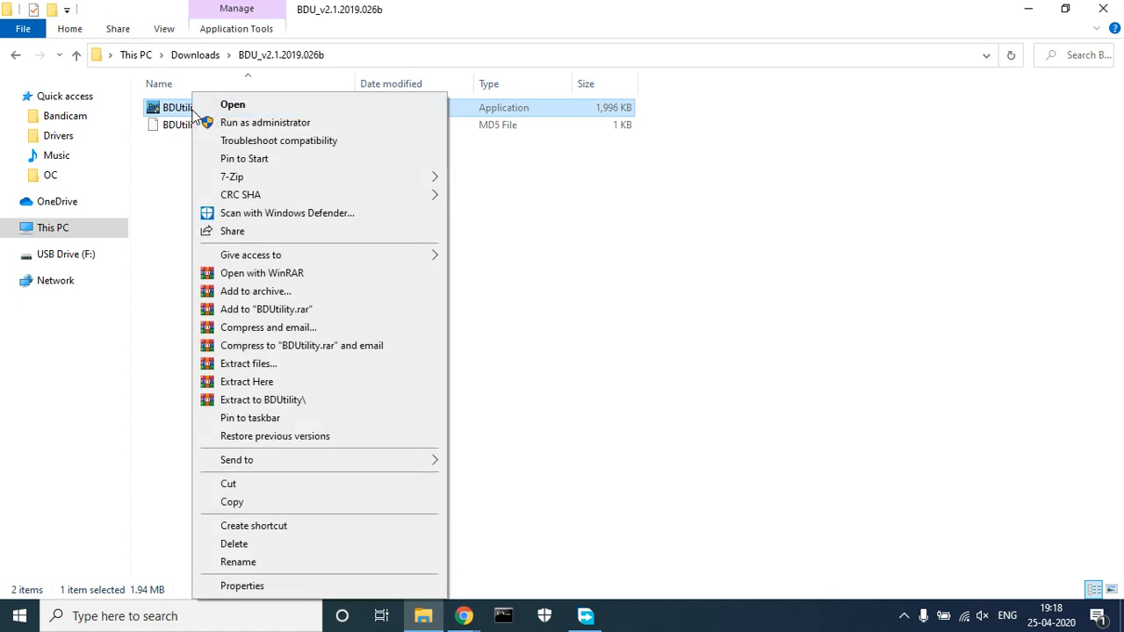
left_click(236, 125)
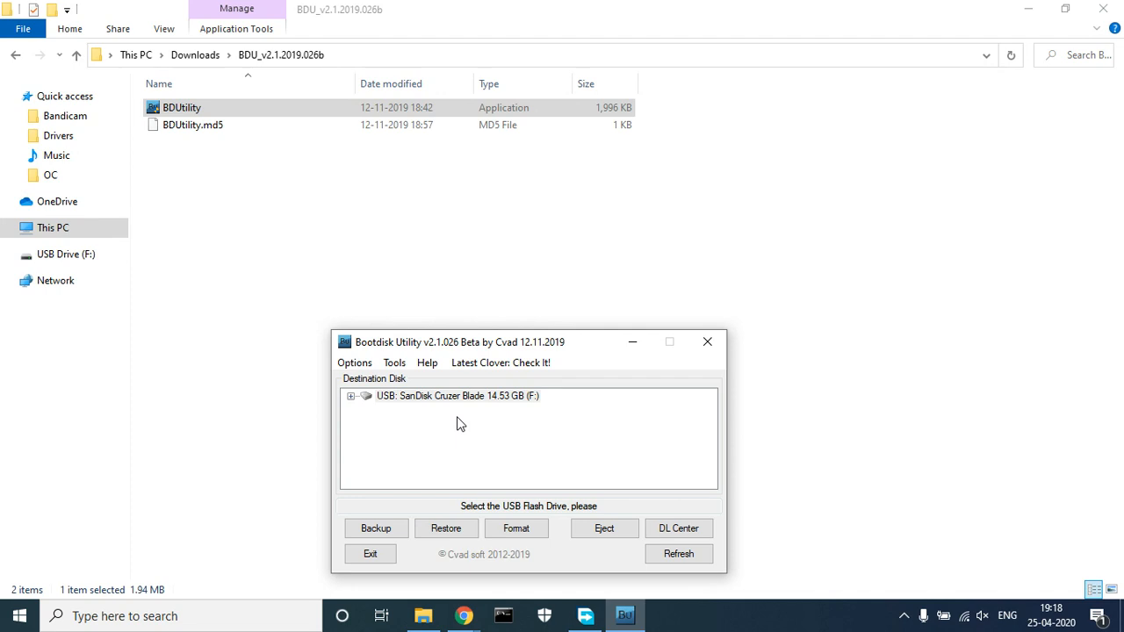
- Check for the newest Clover revision in the Bootdisk Utility configuration and accept r5114 as the download source
left_click(342, 364)
left_click(359, 382)
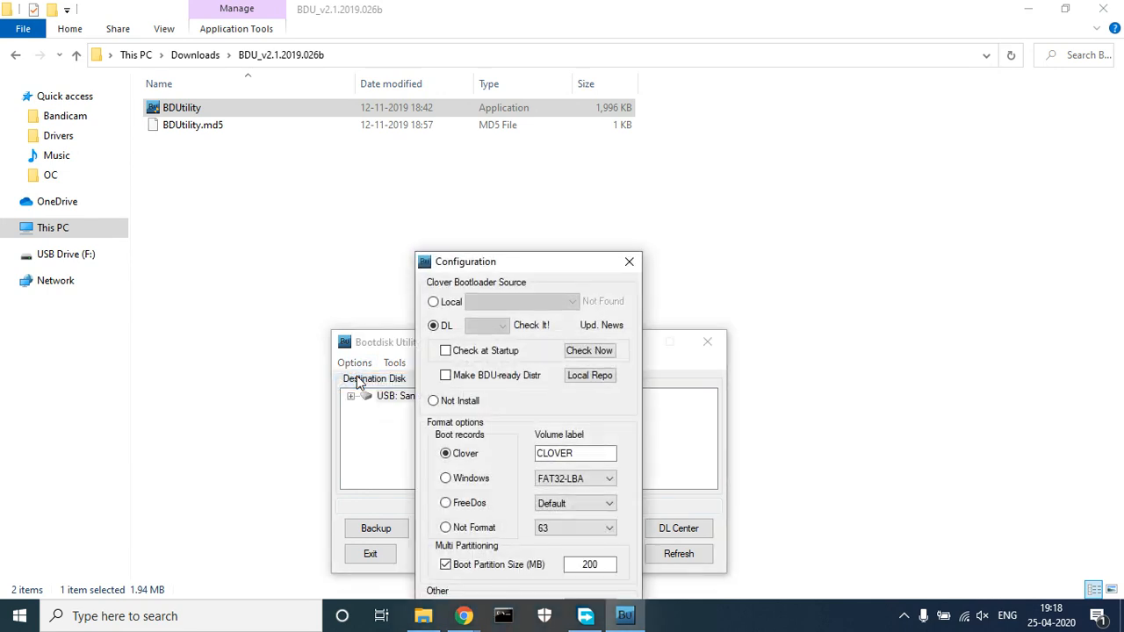
left_click_drag(565, 254, 573, 145)
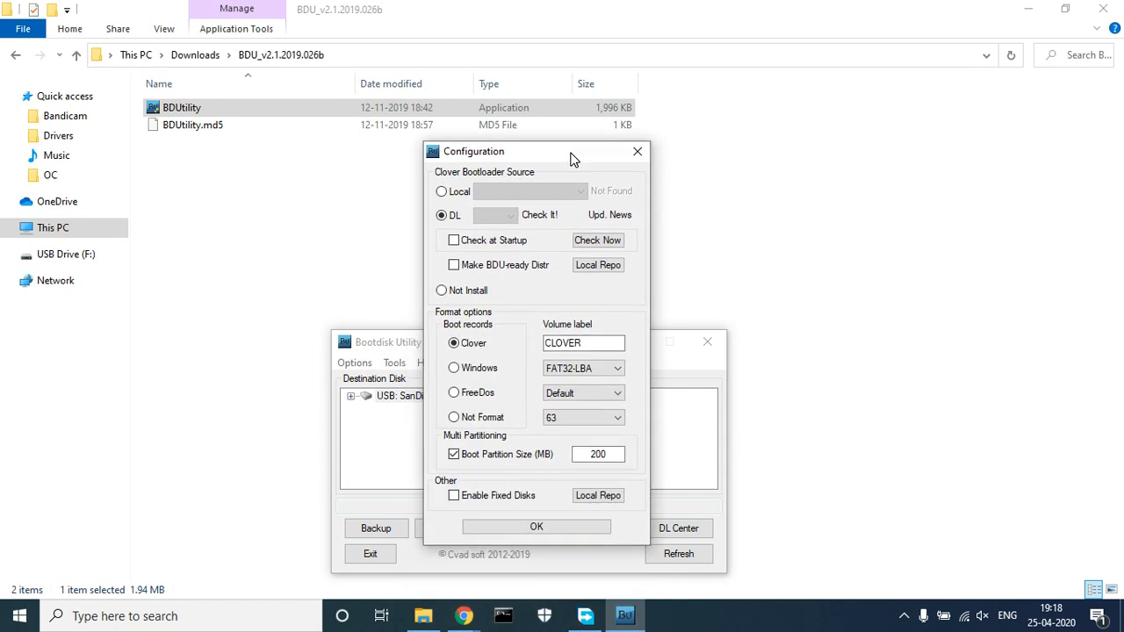
left_click(588, 241)
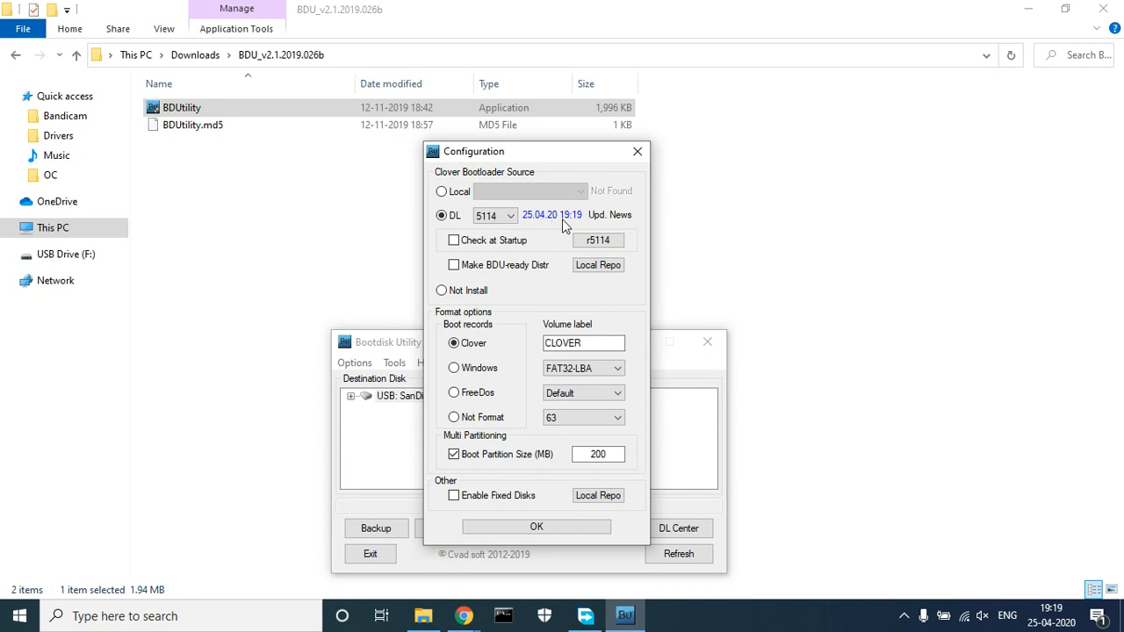
left_click(513, 220)
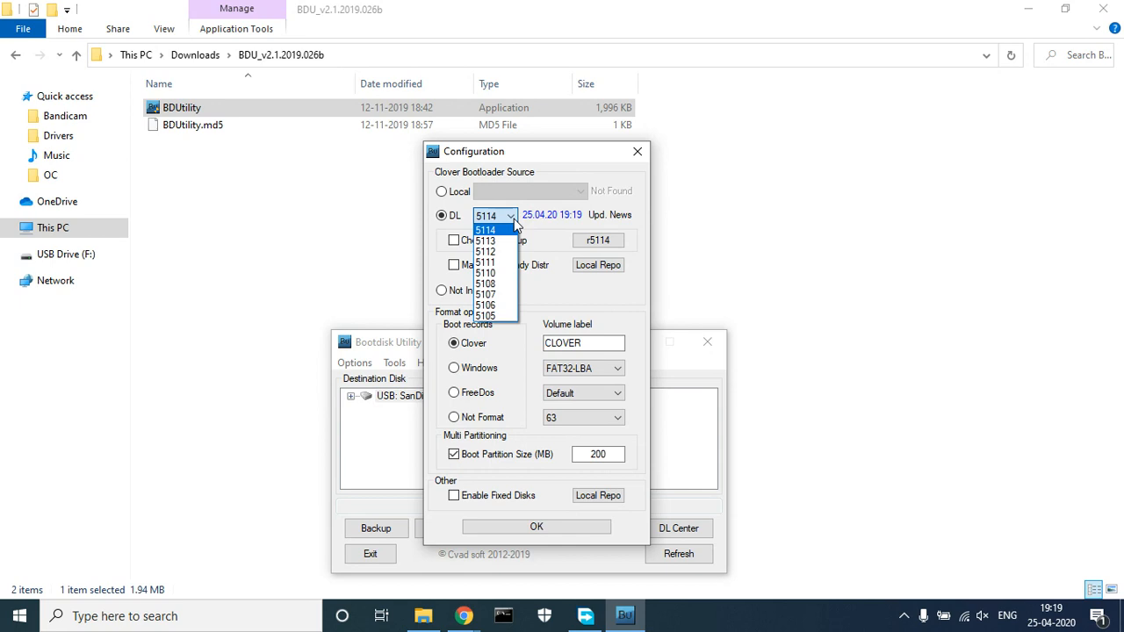
left_click(516, 224)
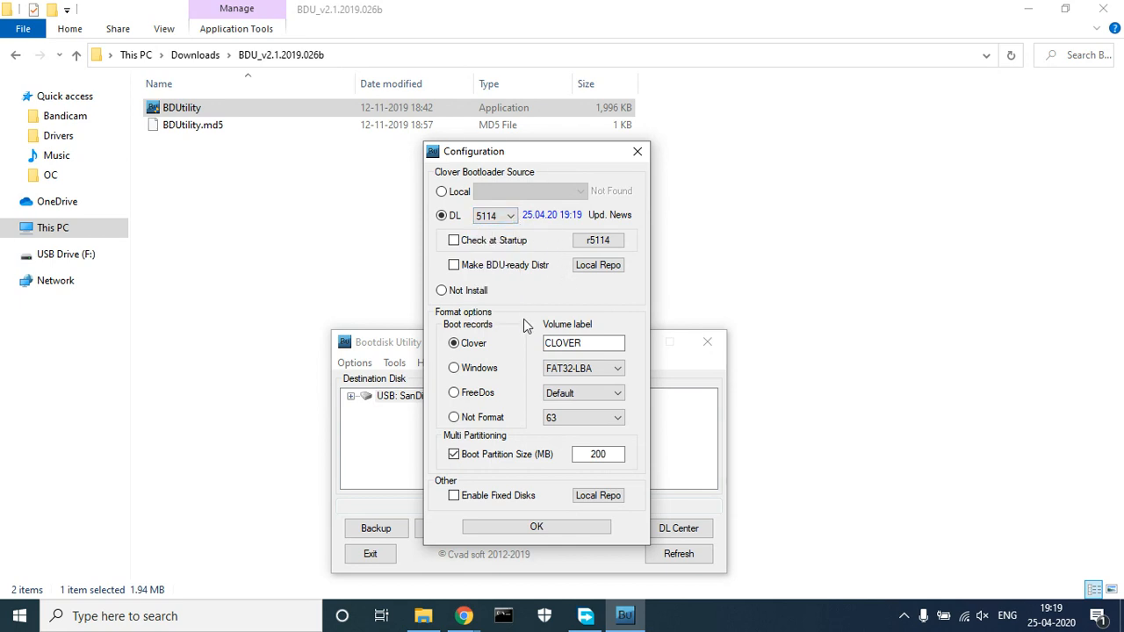
left_click(527, 530)
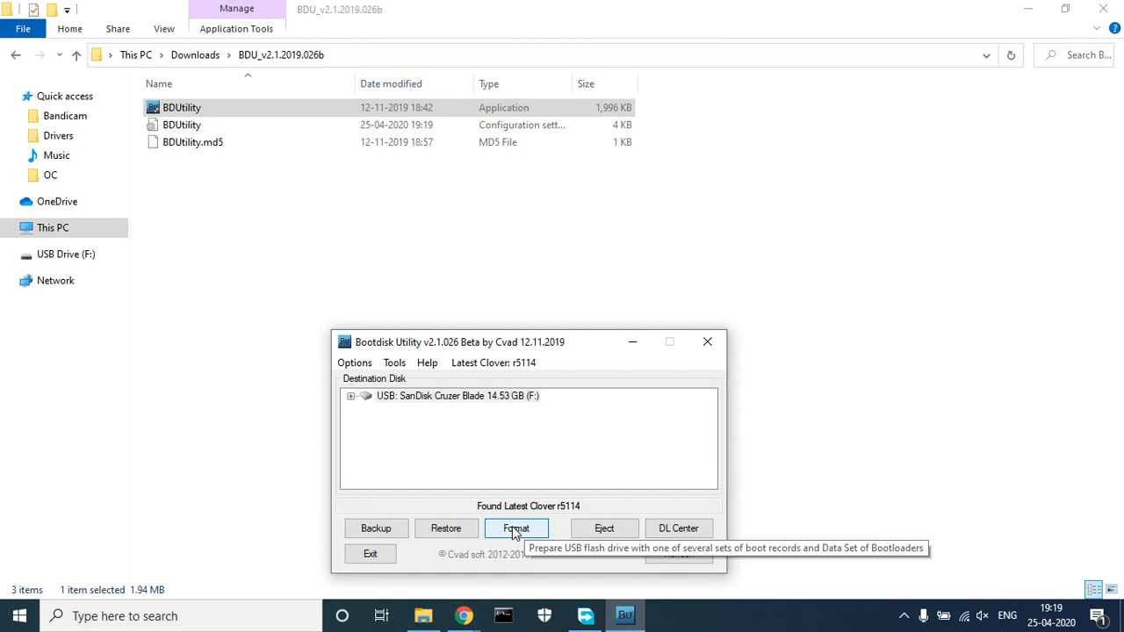
- Format the SanDisk Cruzer Blade USB drive with the Clover bootloader, confirming the data erasure, and inspect its partitions
left_click(516, 530)
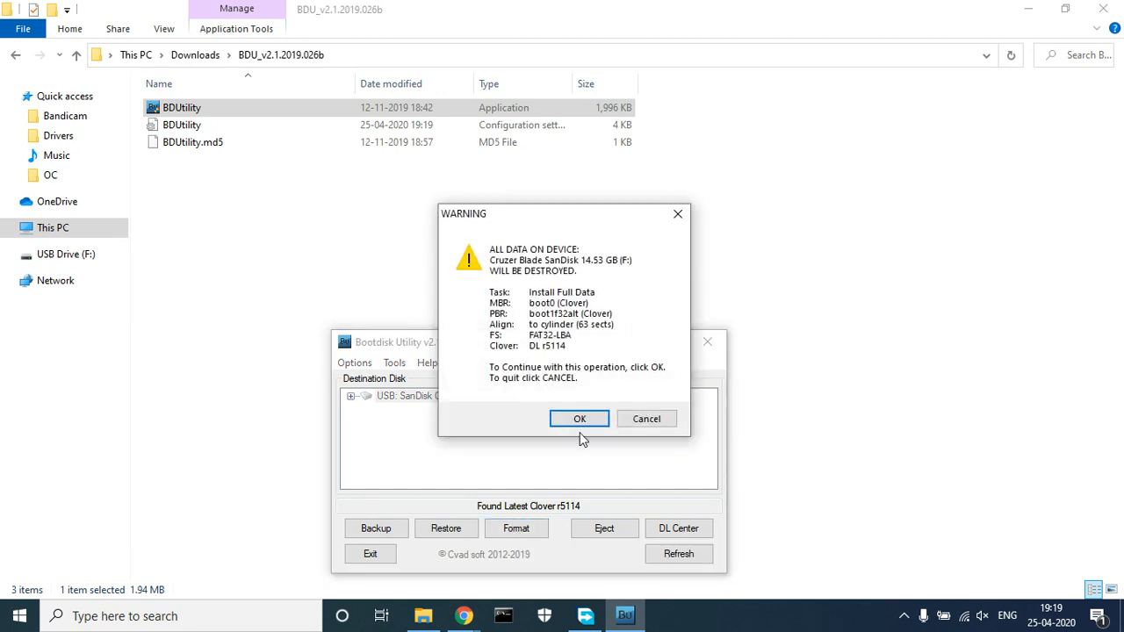
left_click(579, 420)
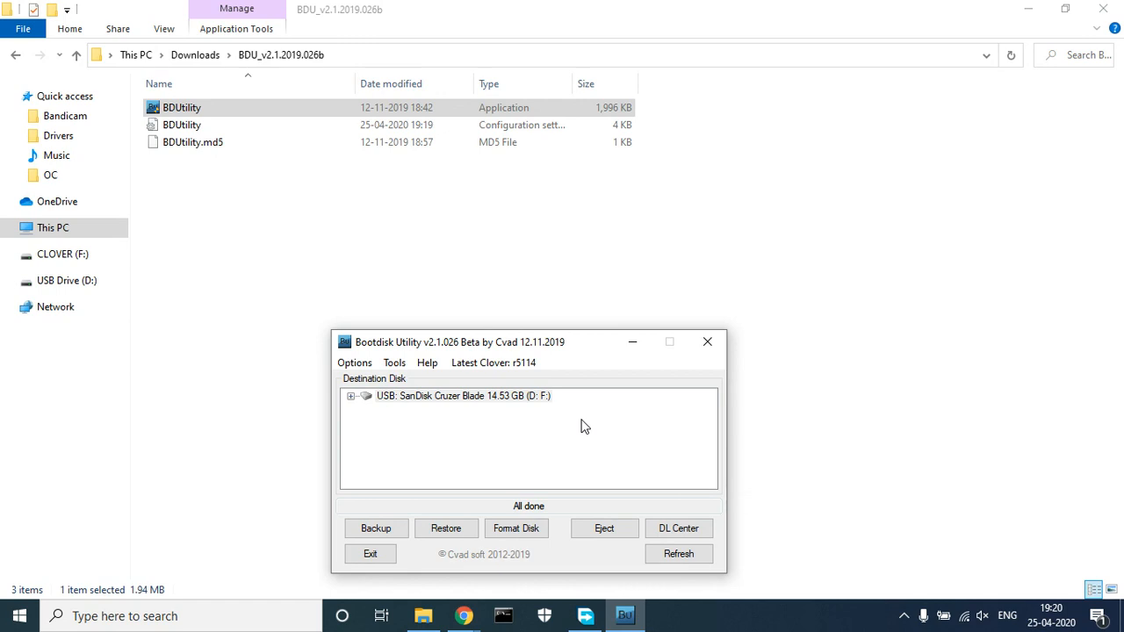
left_click(351, 398)
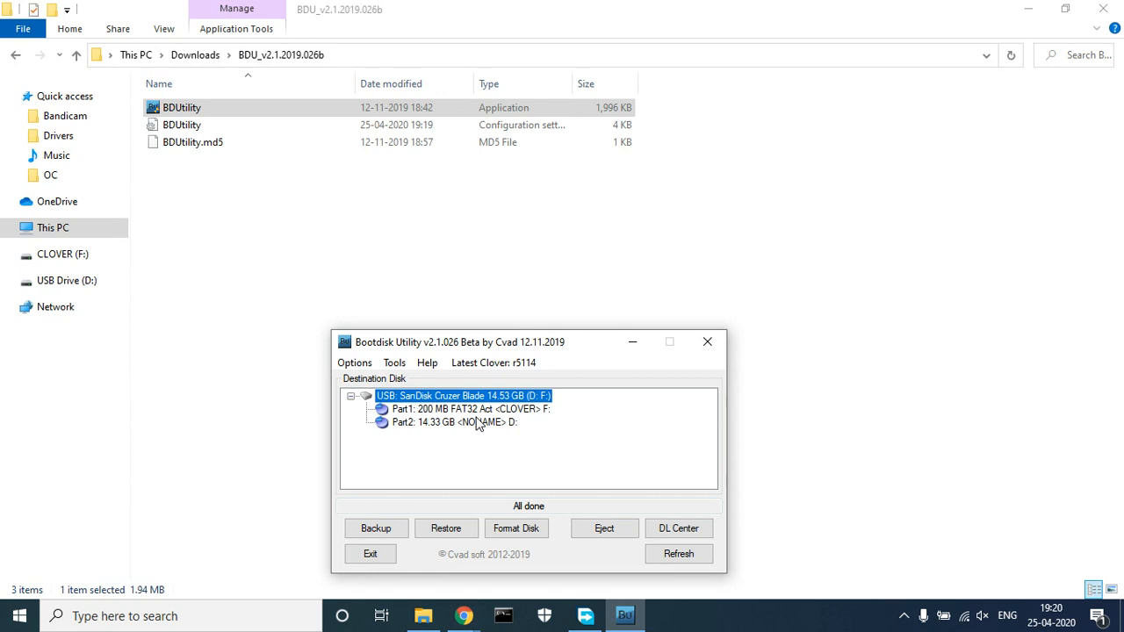
left_click(350, 397)
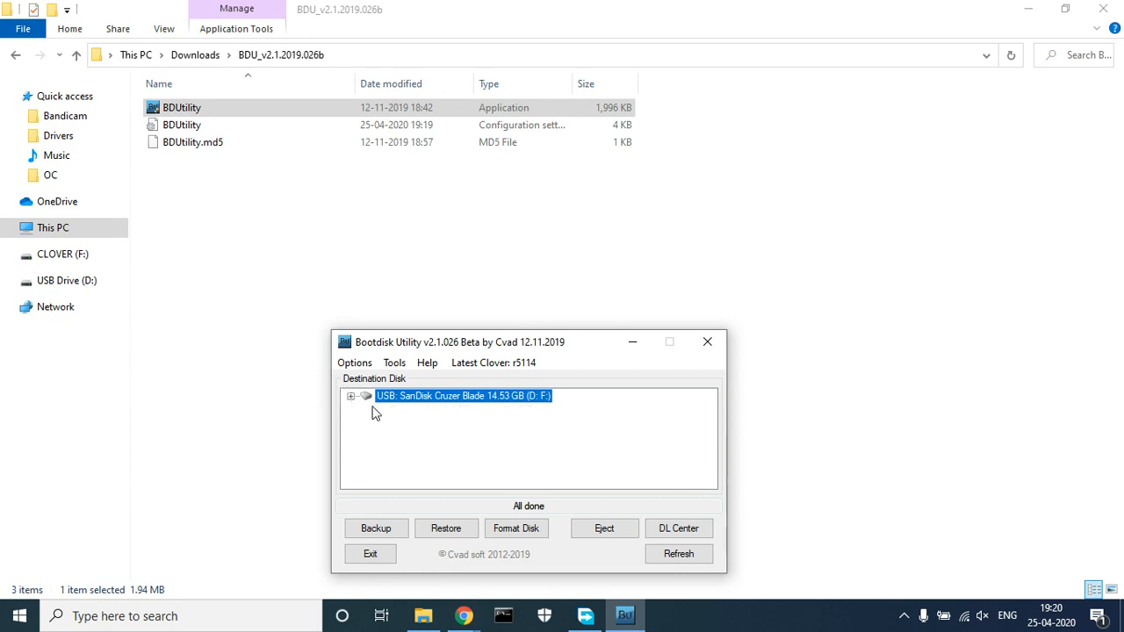
- Update the macOS recovery list in the Download Center and select the (16B2657) Sierra 2019-10-13 recovery image
left_click(667, 532)
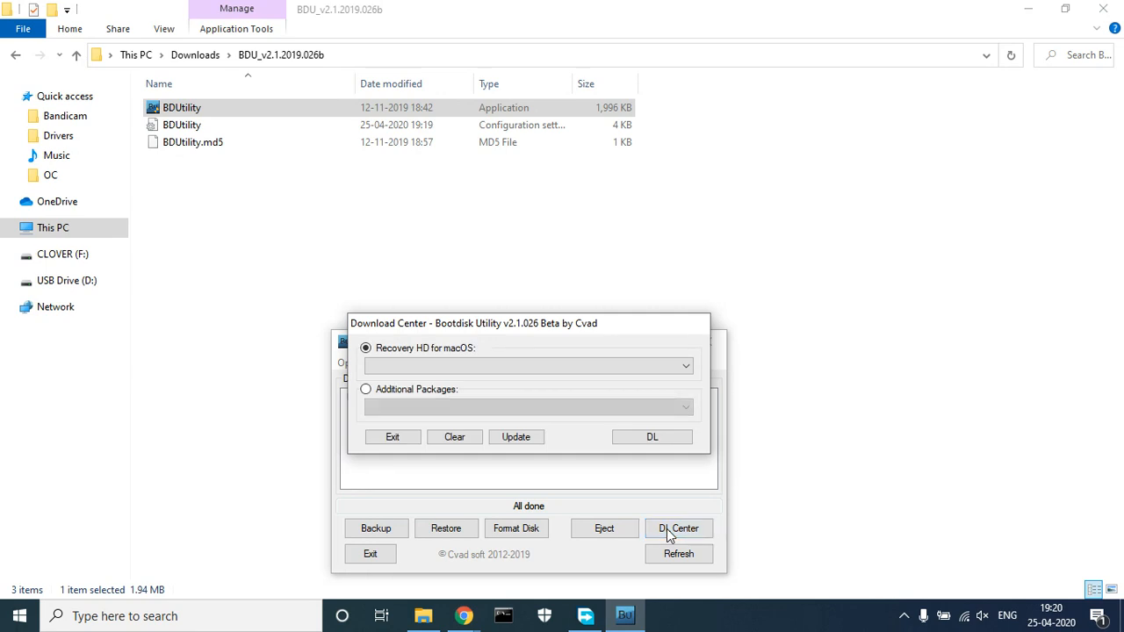
left_click(518, 438)
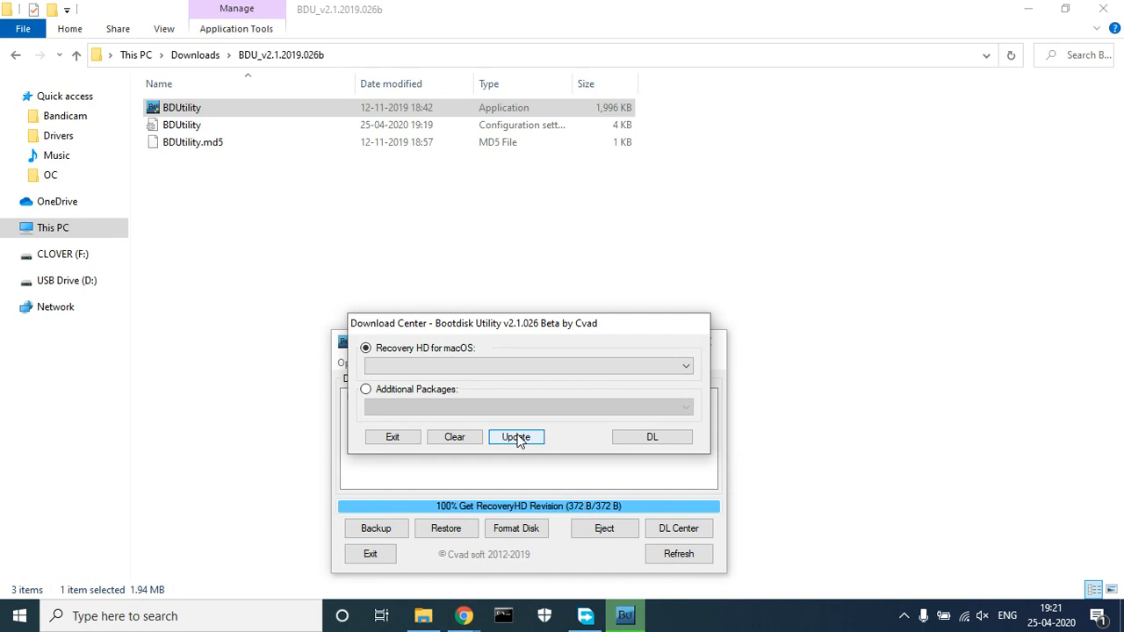
key("XF86AudioMute")
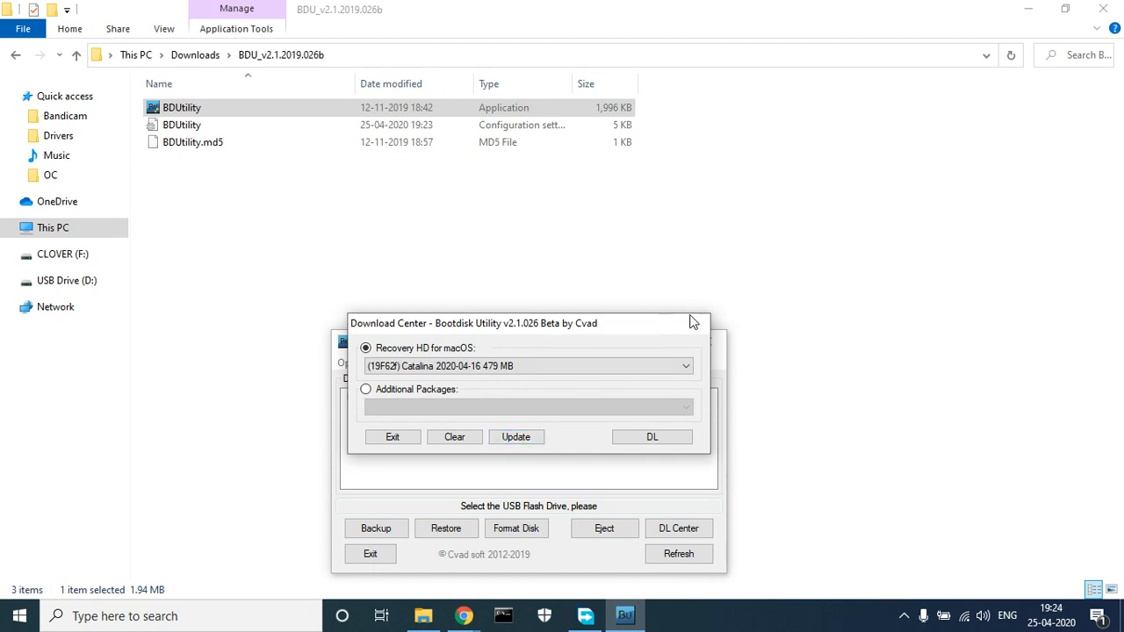
left_click(690, 366)
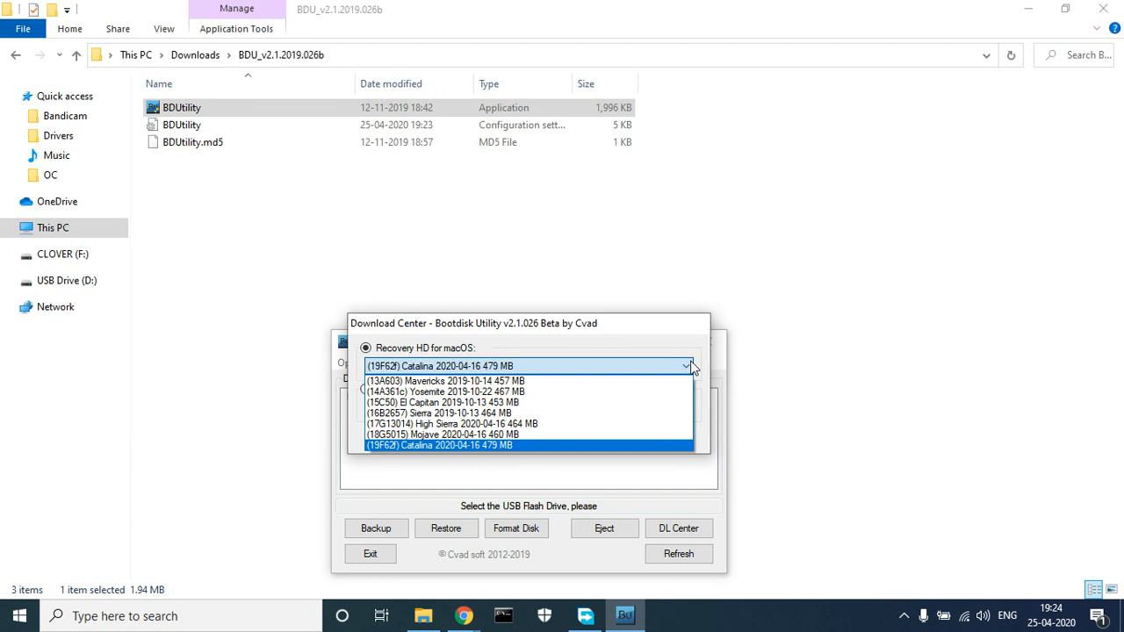
left_click(605, 413)
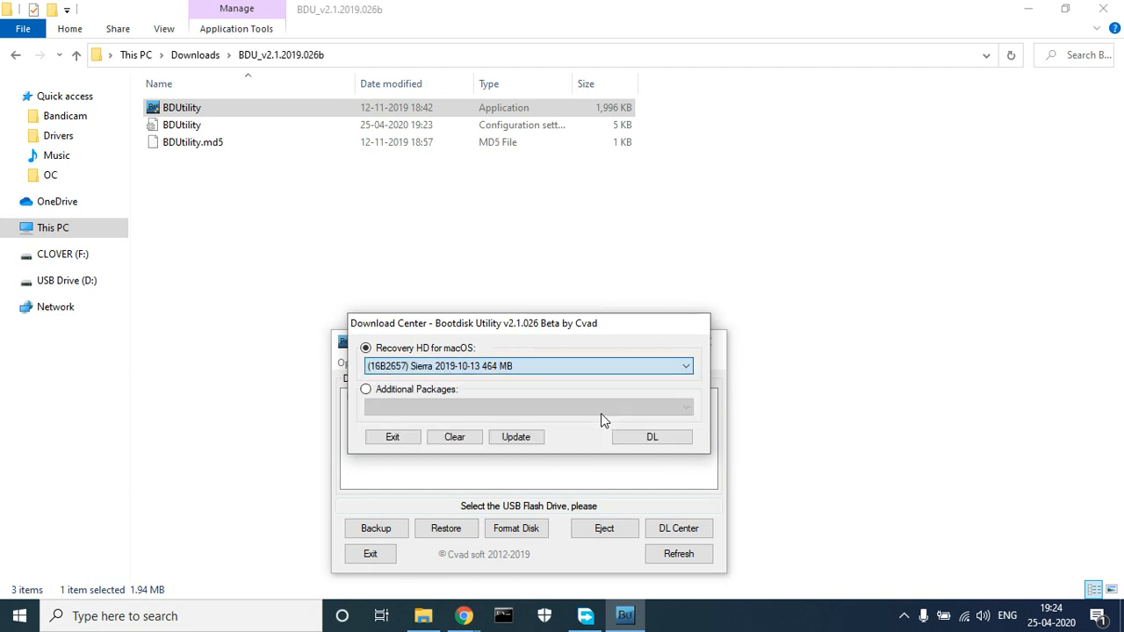
- Download the selected Sierra recovery image, toggle airplane mode on and off to resume the stalled transfer, and expand the USB drive's partitions
left_click(636, 443)
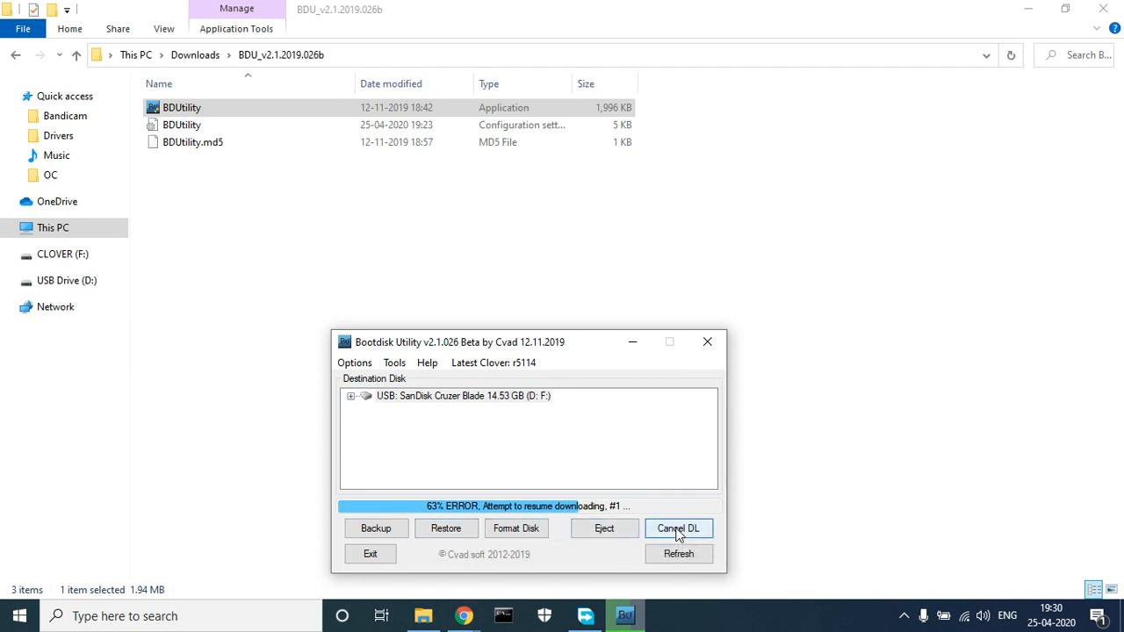
left_click(669, 555)
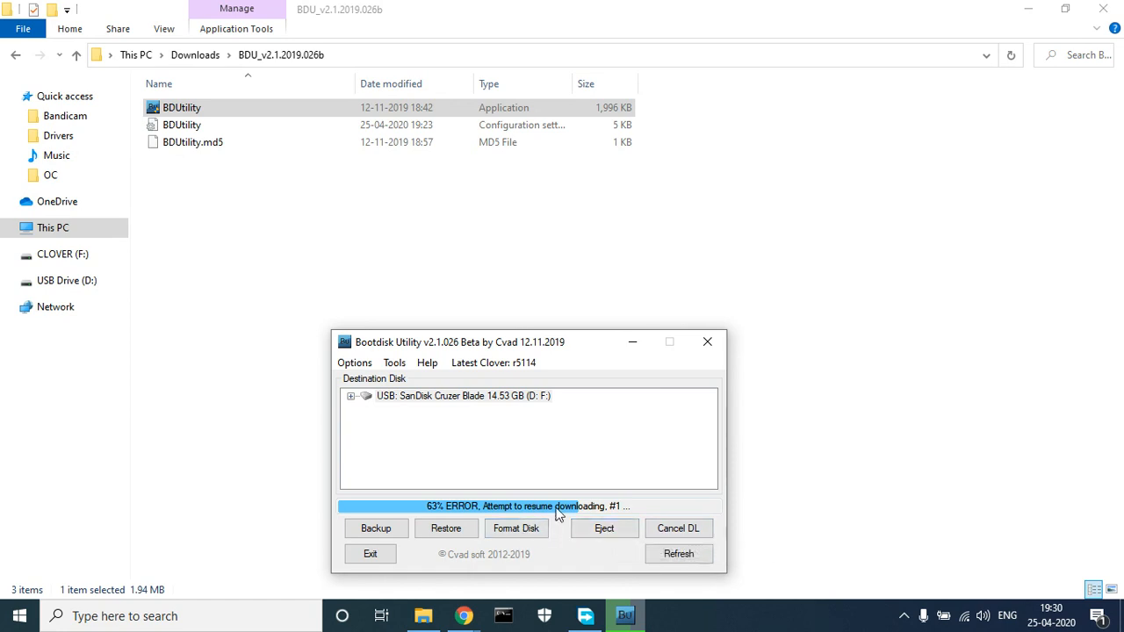
left_click(965, 620)
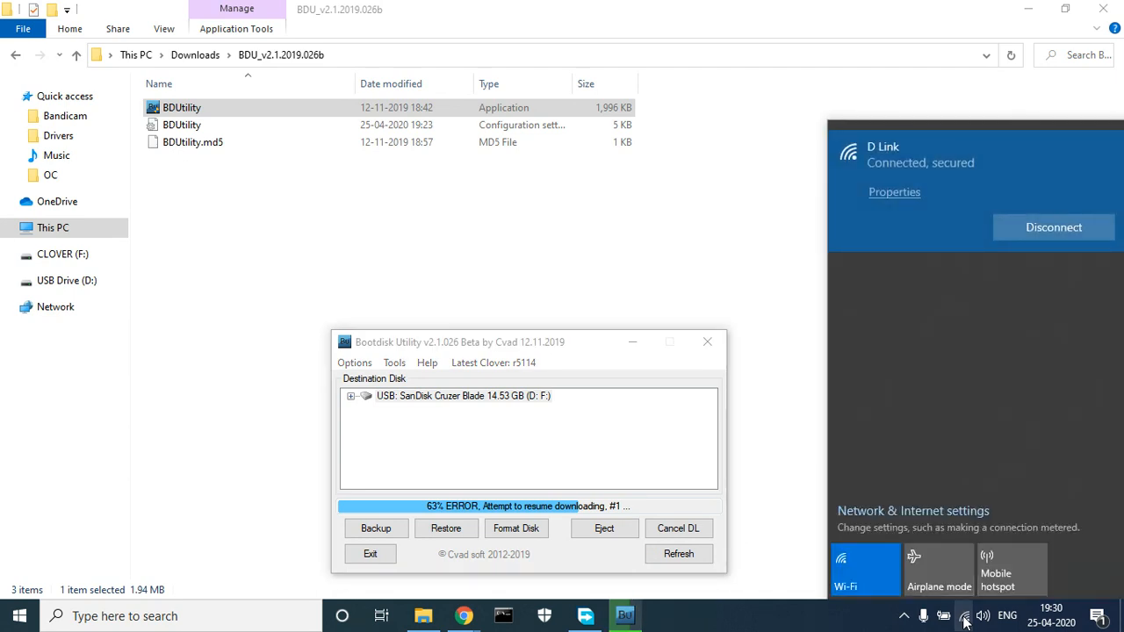
left_click(965, 620)
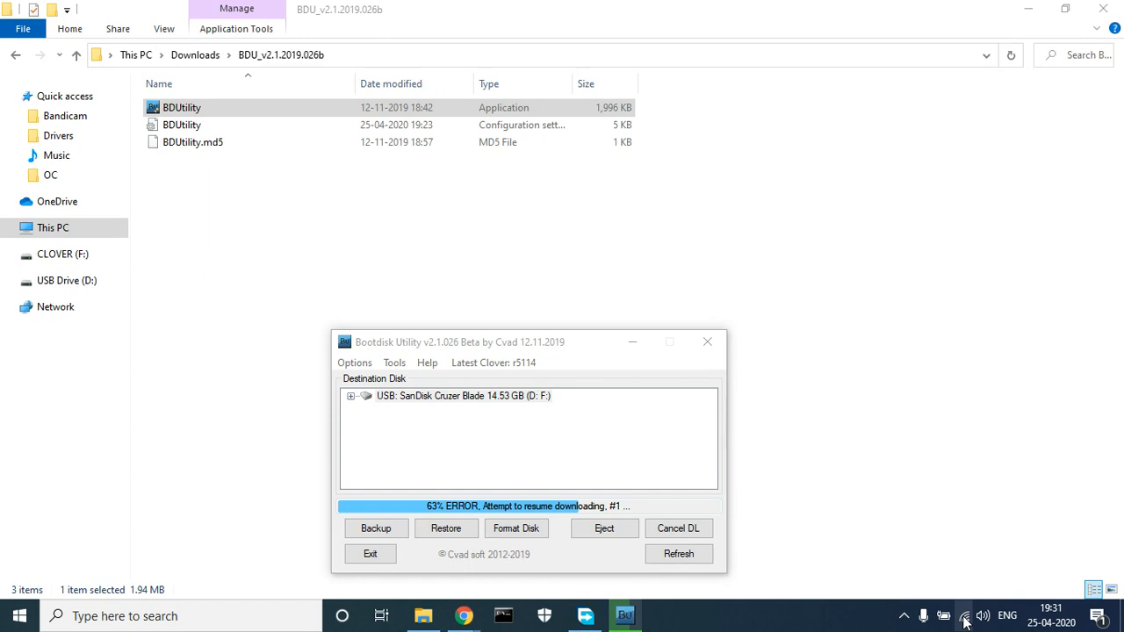
key("XF86RFKill")
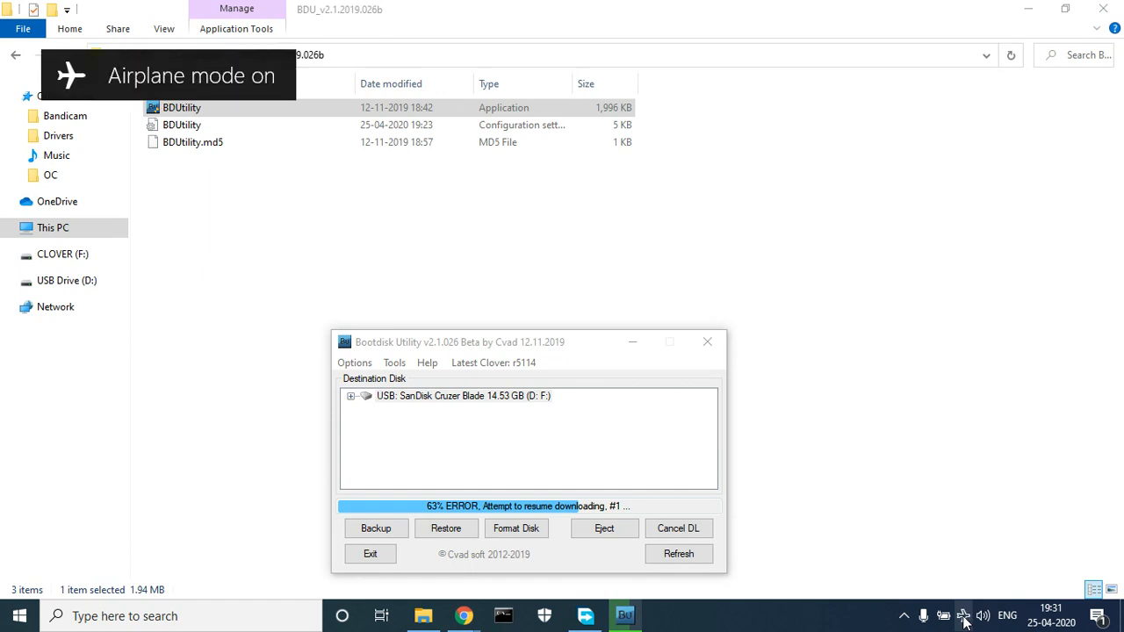
key("XF86RFKill")
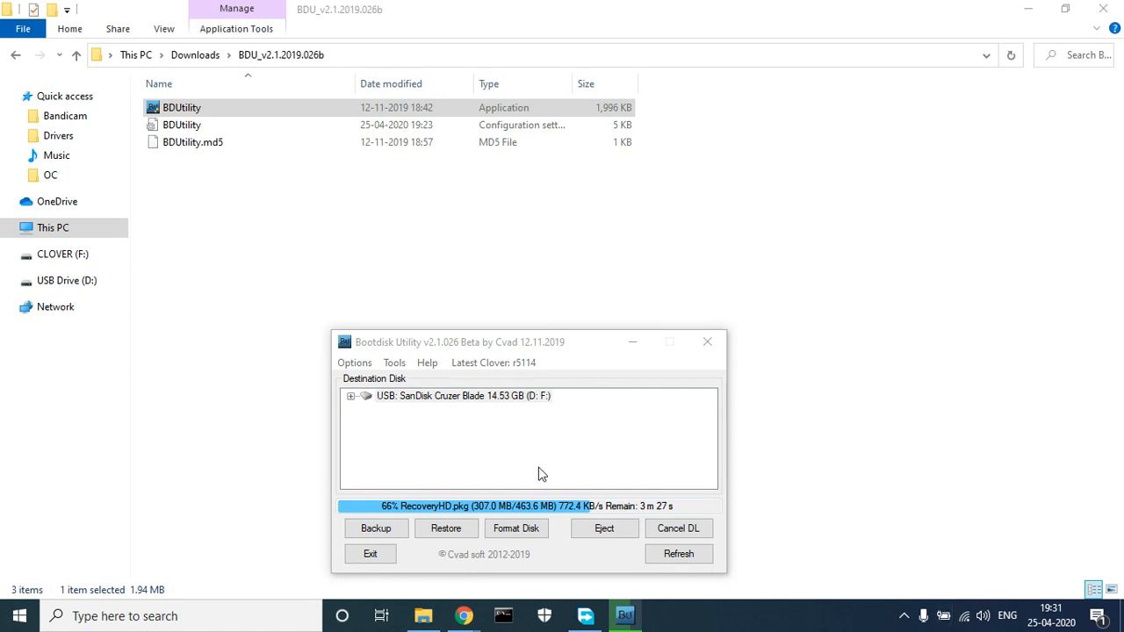
left_click(350, 398)
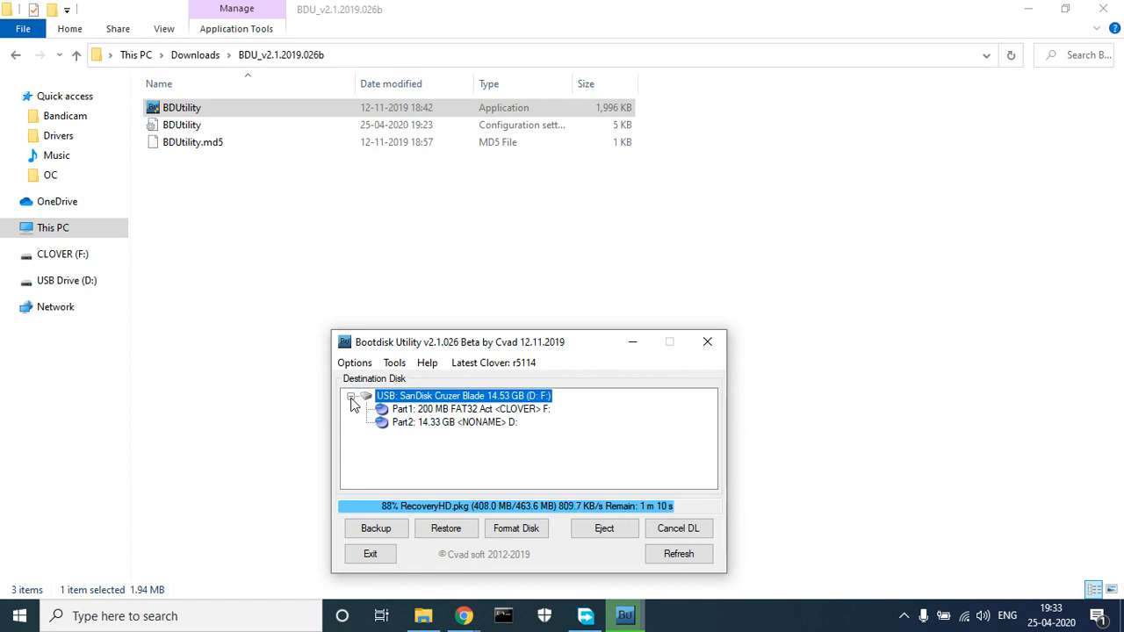
- Switch to Chrome, search Google for "boot arguments hackintosh" in a new tab, and open the Hackintosh Boot Flags article on fitzweekly.com
left_click(464, 616)
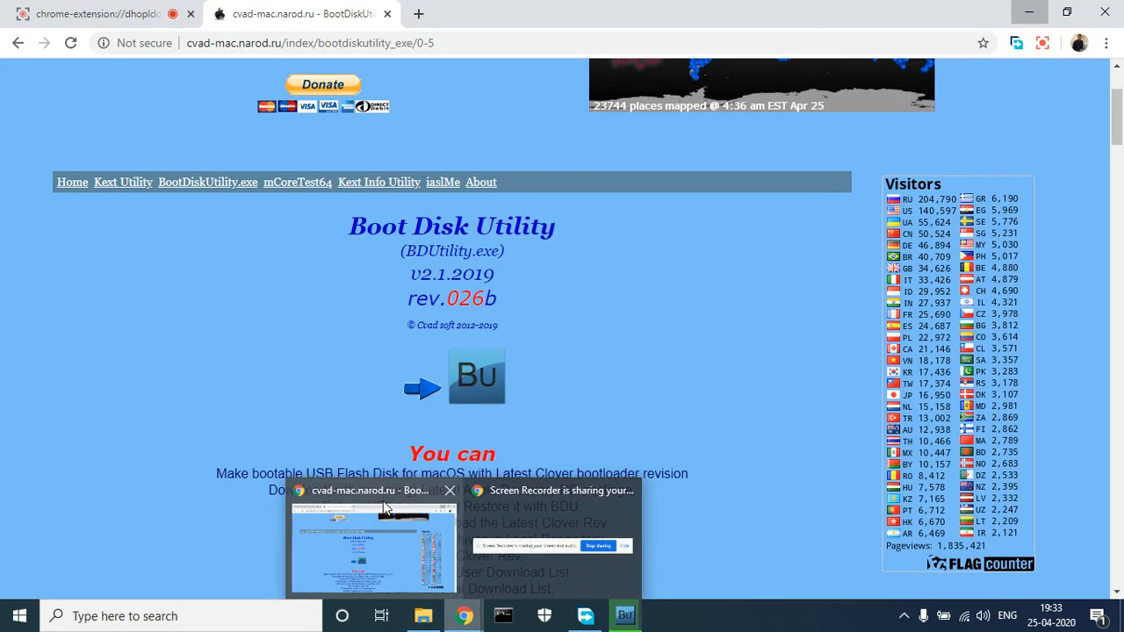
left_click(383, 501)
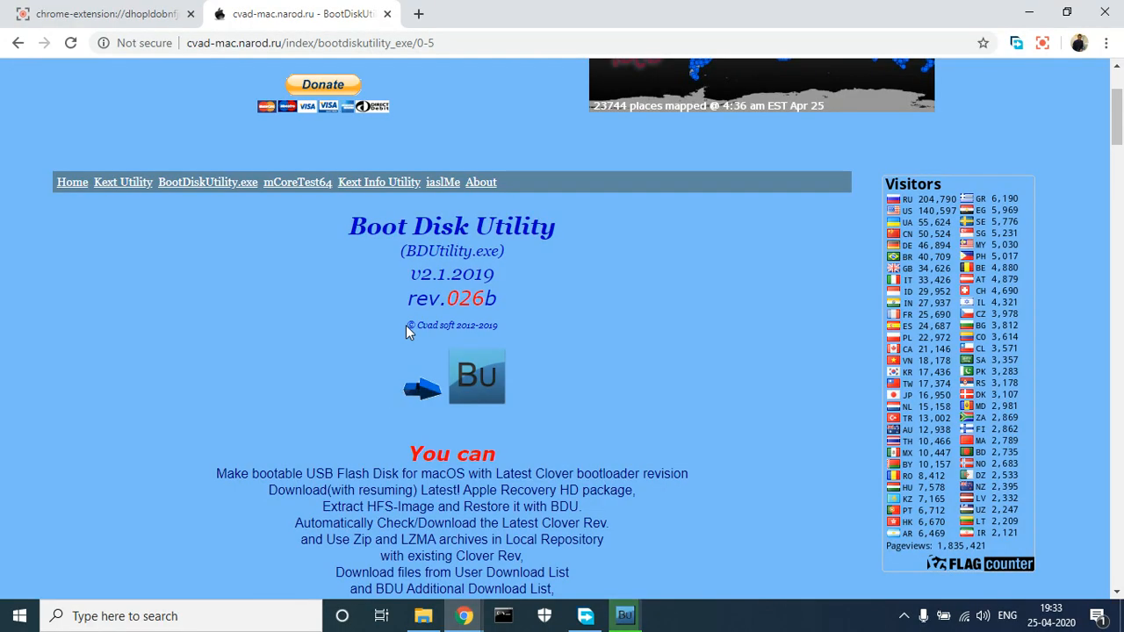
left_click(419, 14)
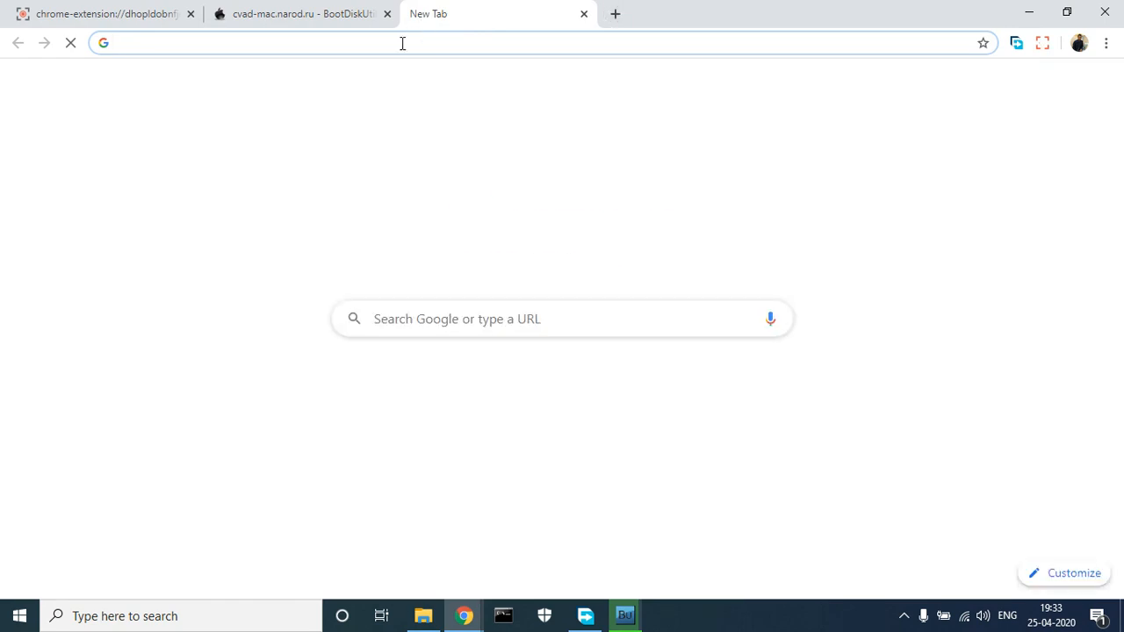
type("boot ")
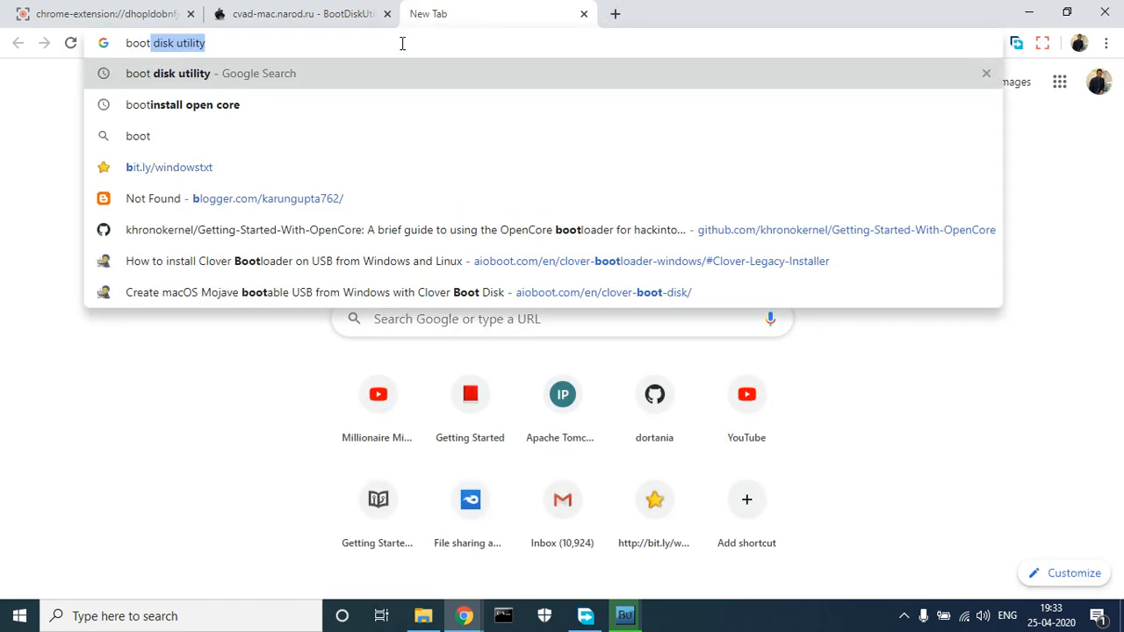
type("arguments")
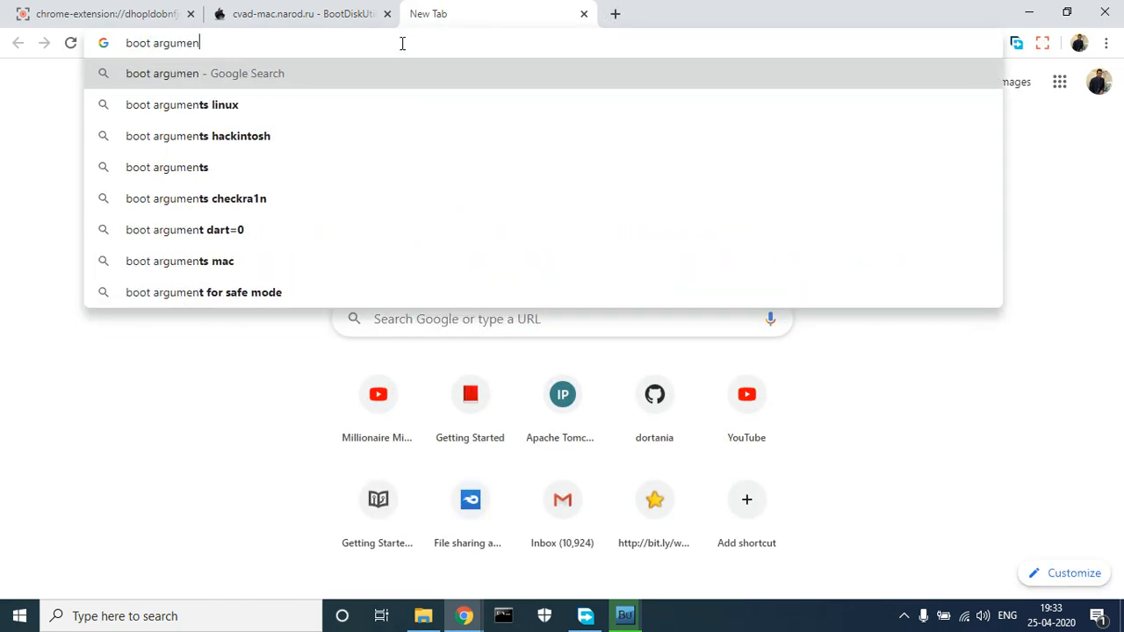
left_click(348, 137)
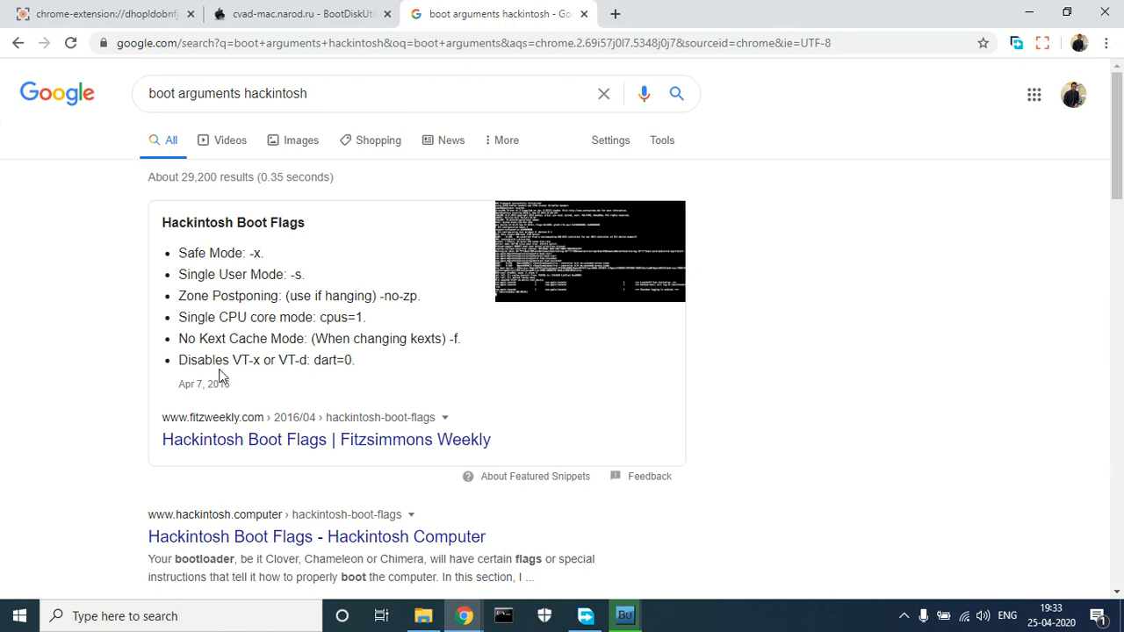
left_click(251, 438)
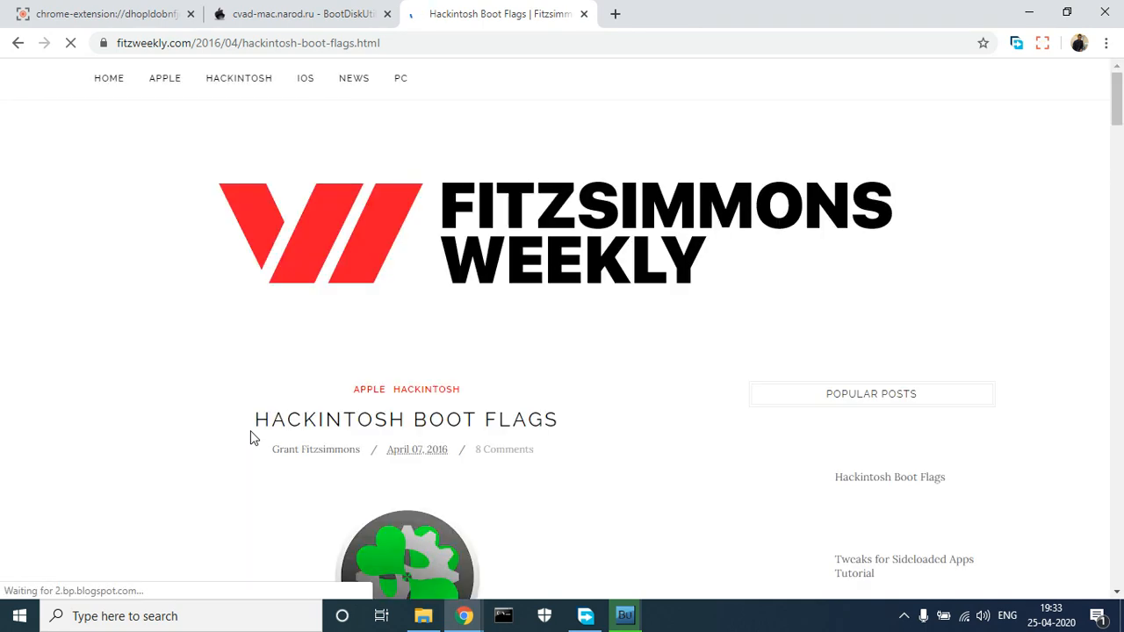
- Read through the article's list of Hackintosh boot flags, from verbose mode to rootless mode
scroll(157, 373, "down", 1)
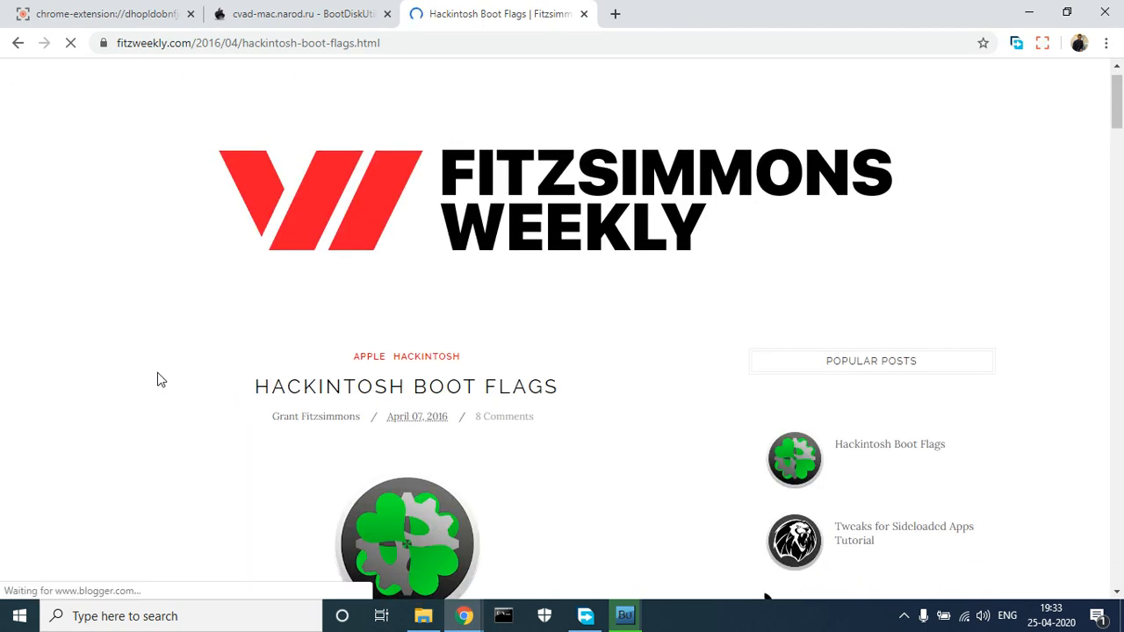
scroll(159, 380, "down", 8)
scroll(159, 380, "down", 2)
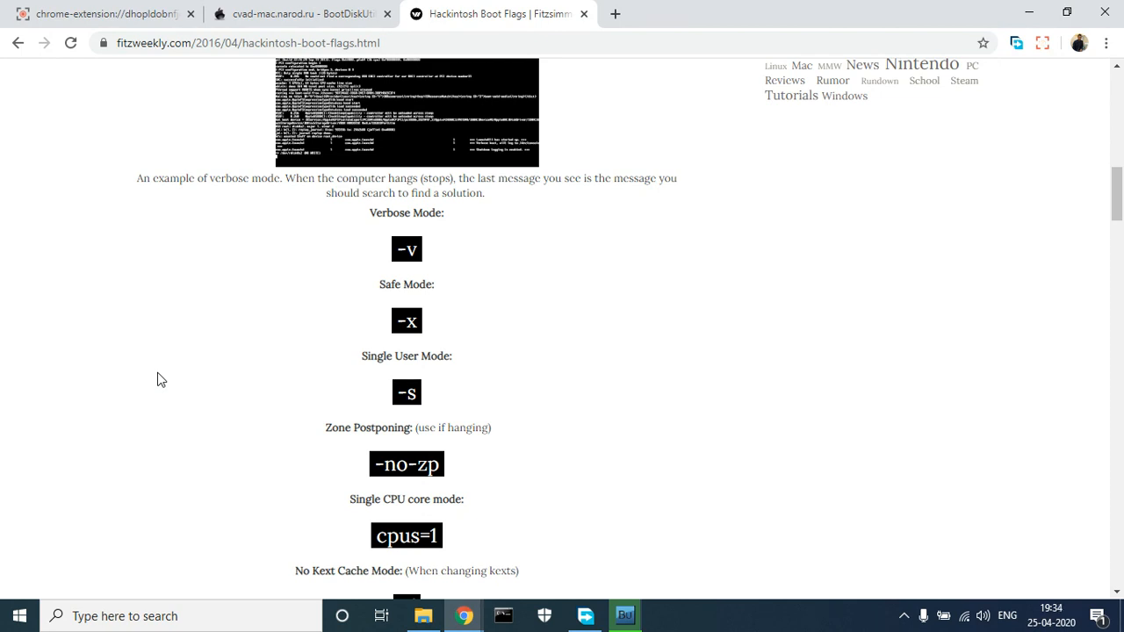
scroll(159, 380, "down", 1)
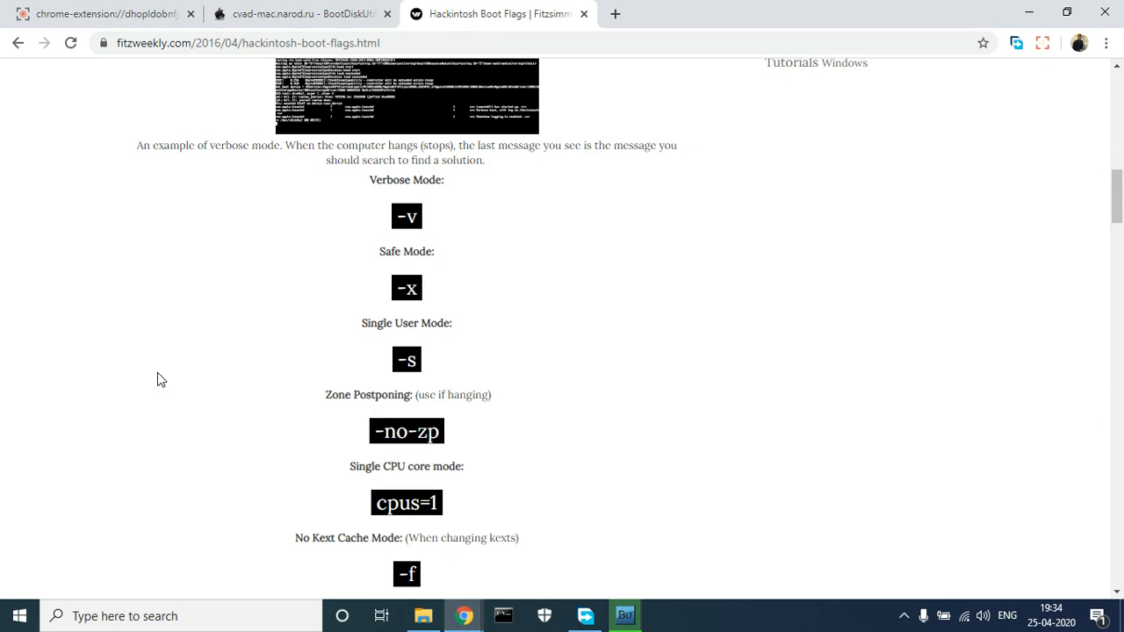
scroll(159, 379, "down", 4)
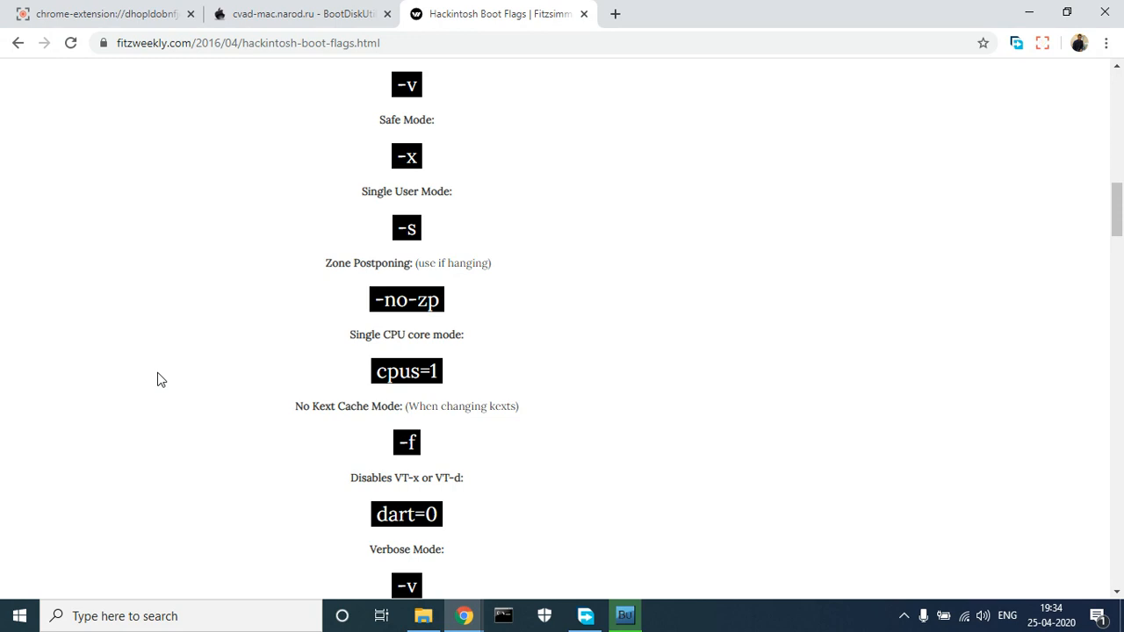
scroll(159, 379, "down", 1)
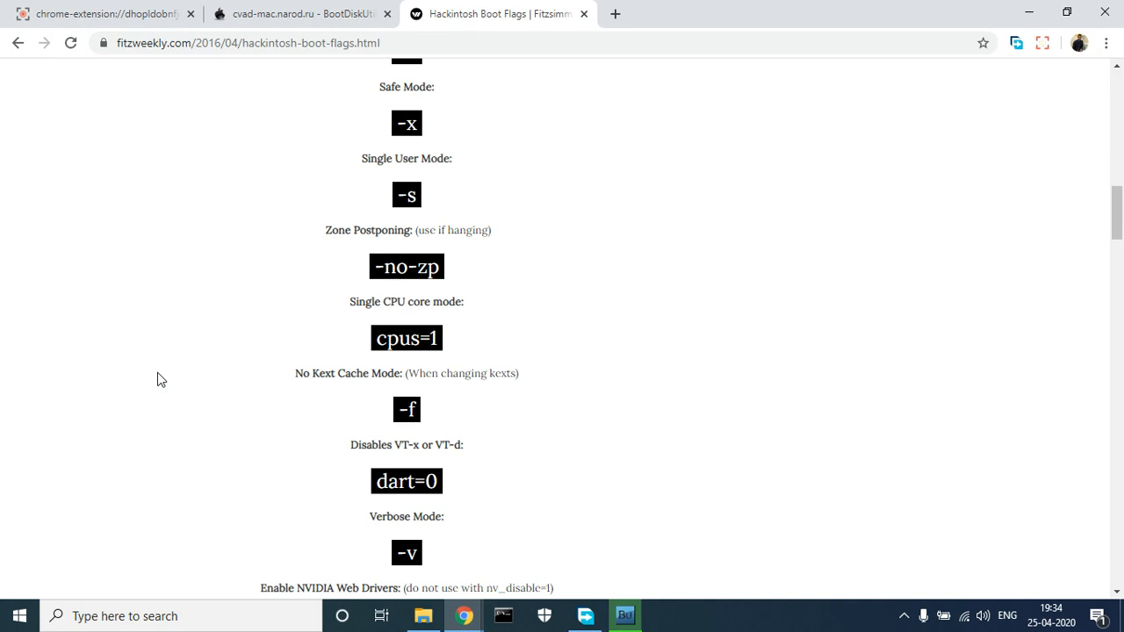
scroll(159, 380, "down", 1)
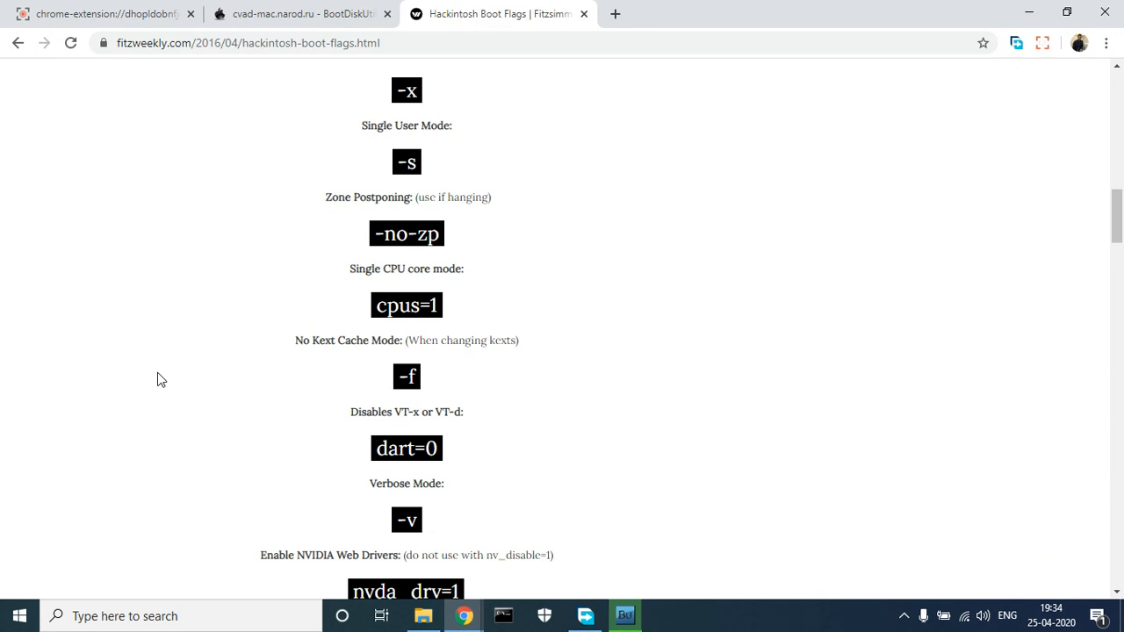
scroll(159, 380, "down", 3)
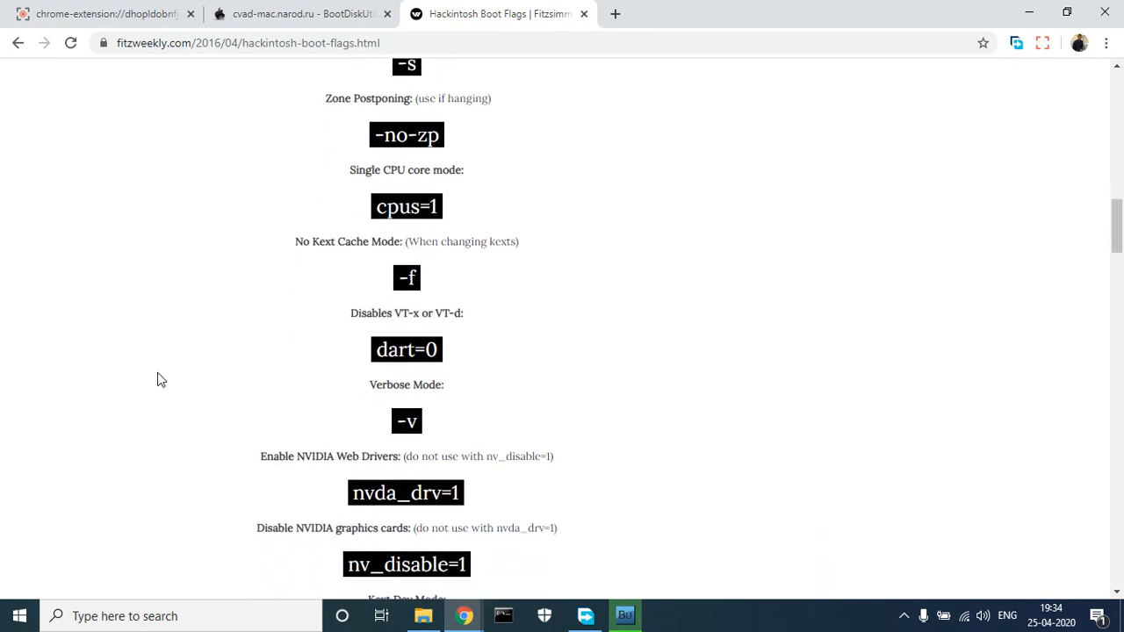
scroll(159, 379, "down", 1)
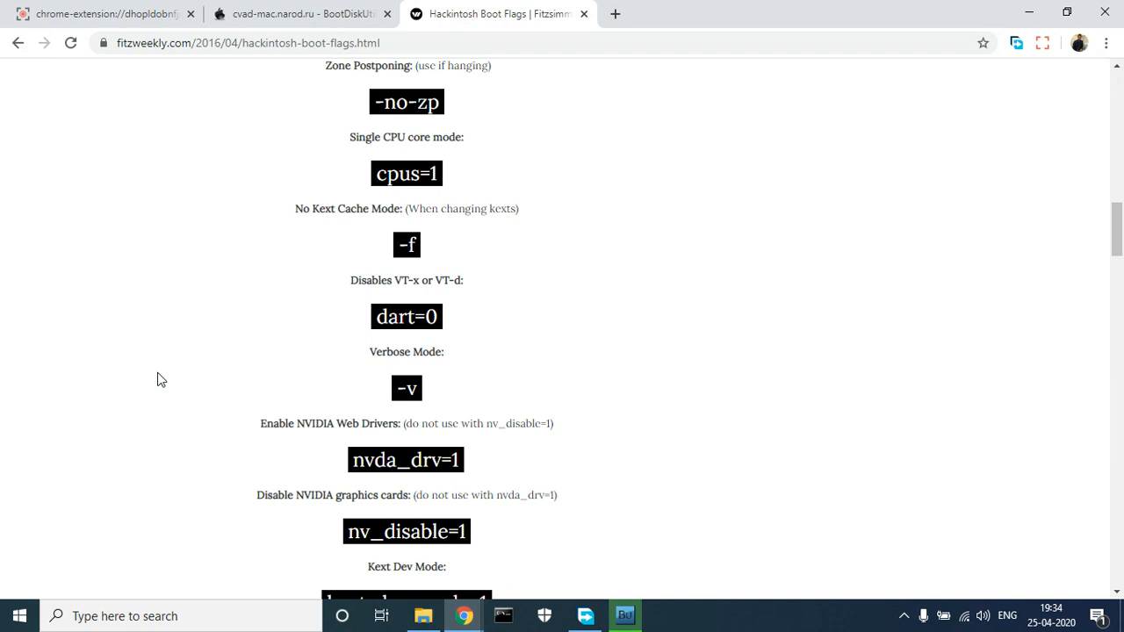
scroll(159, 380, "down", 1)
scroll(159, 380, "down", 3)
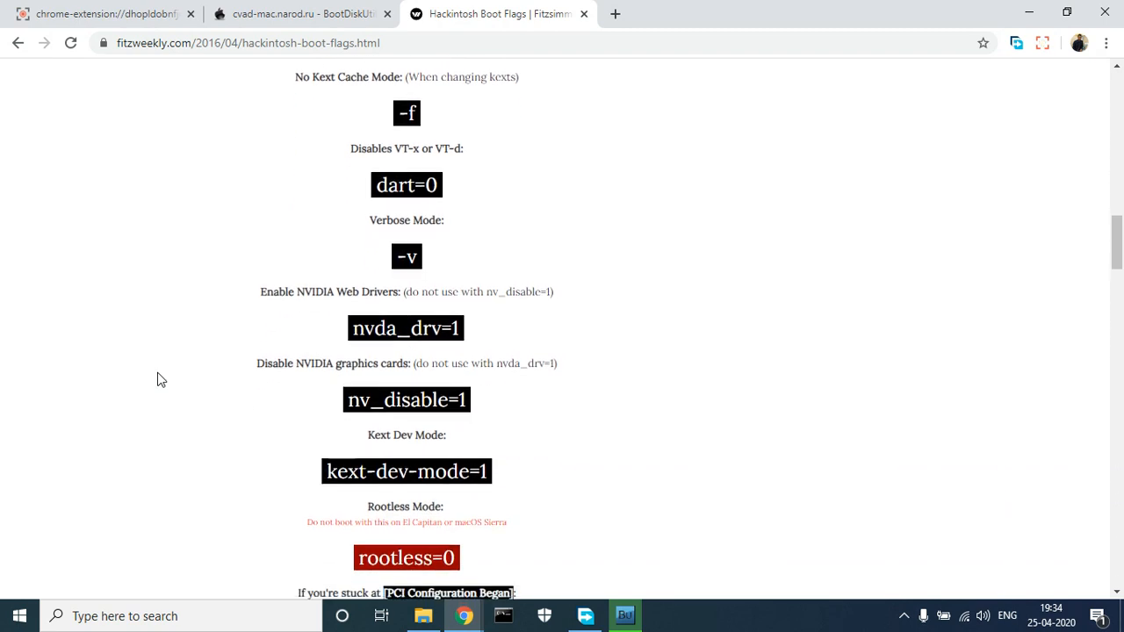
scroll(159, 379, "down", 1)
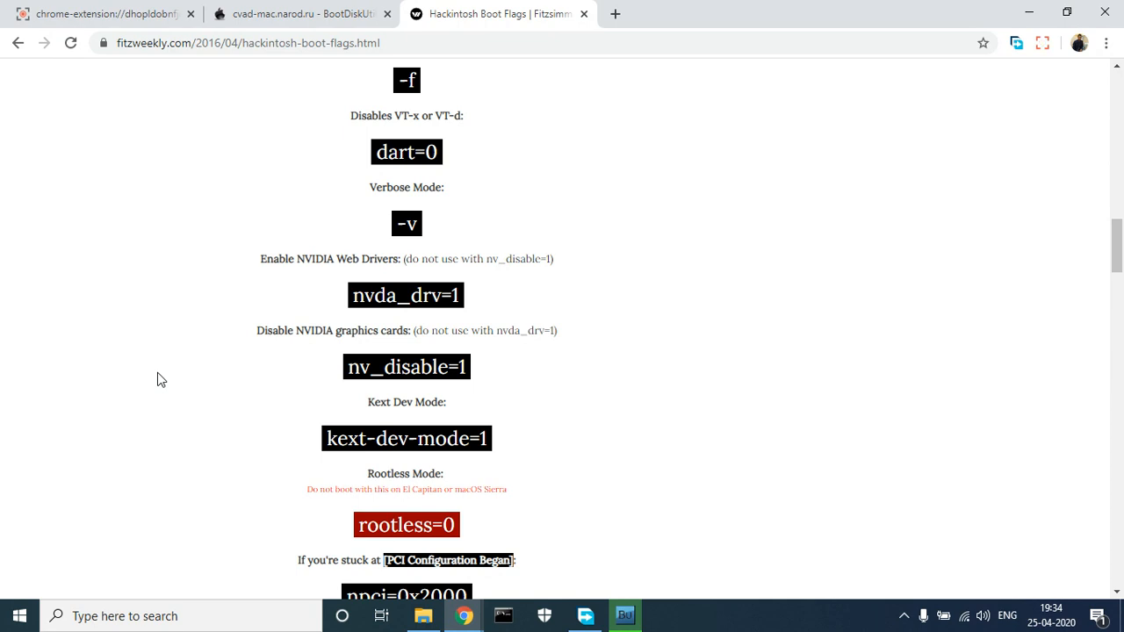
- Check the recovery image's progress in Bootdisk Utility, minimize it, and read the article's PCI configuration and maximum memory flags
left_click(624, 616)
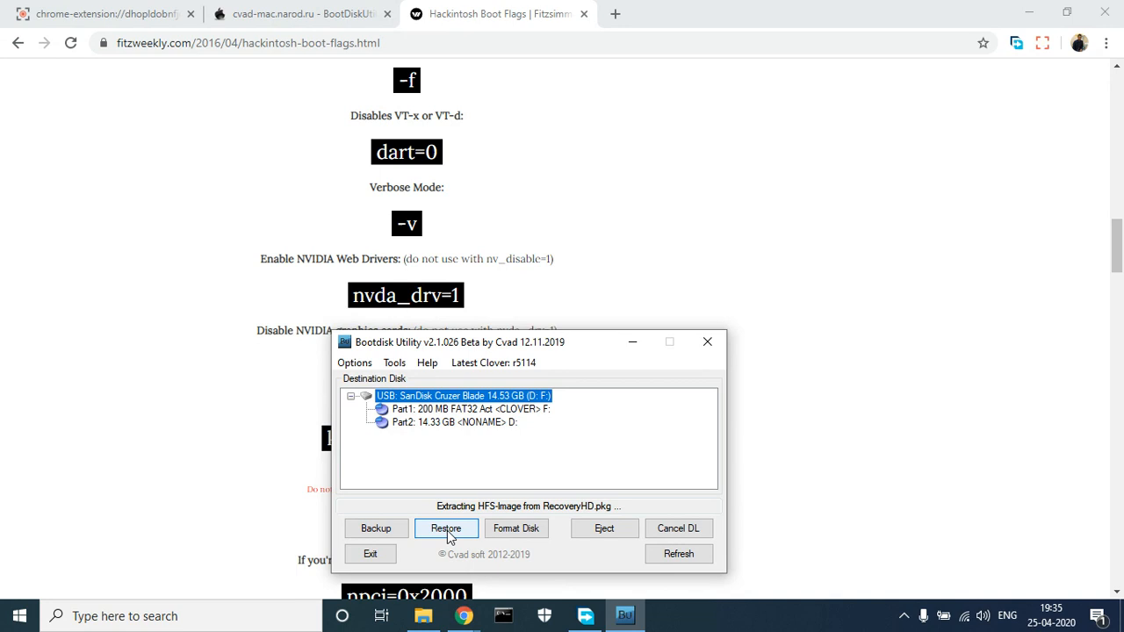
left_click(632, 346)
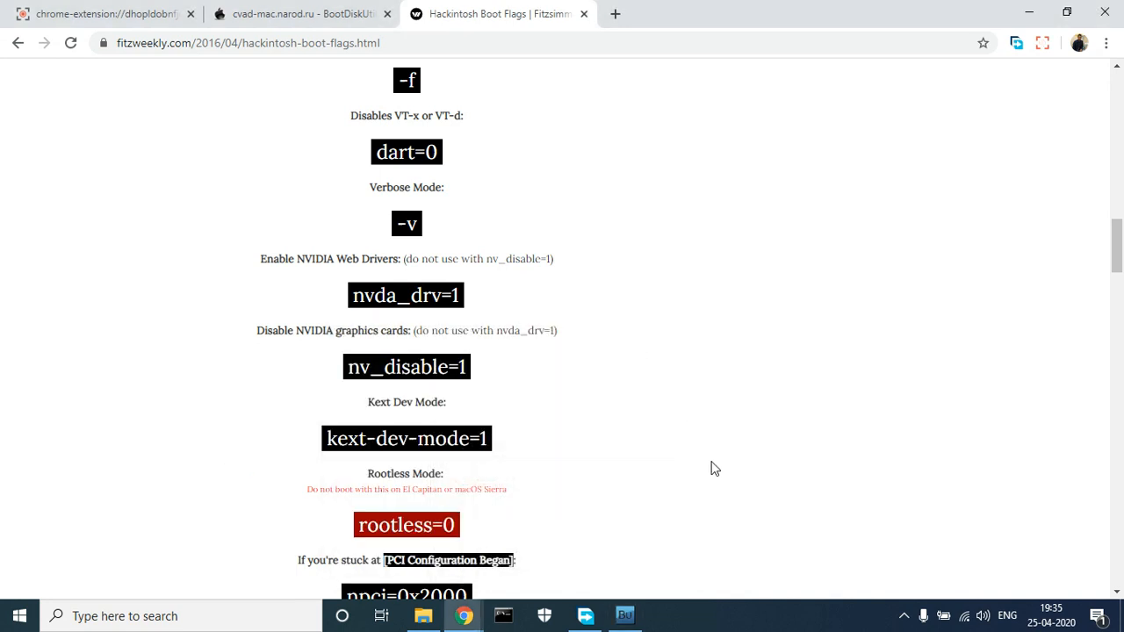
scroll(715, 469, "down", 2)
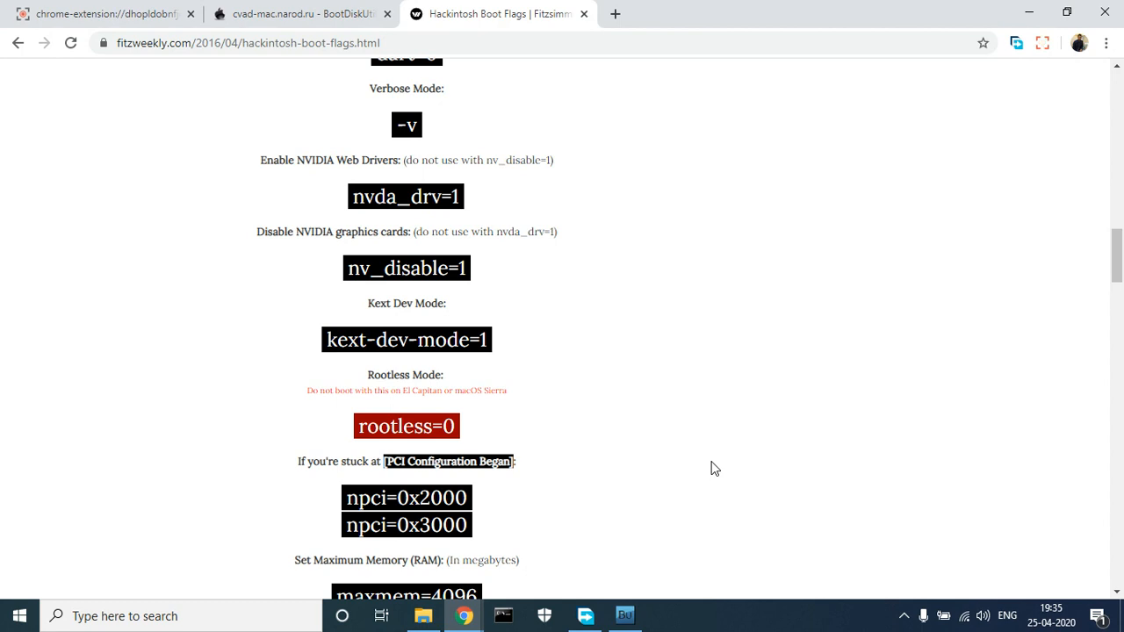
scroll(713, 468, "down", 1)
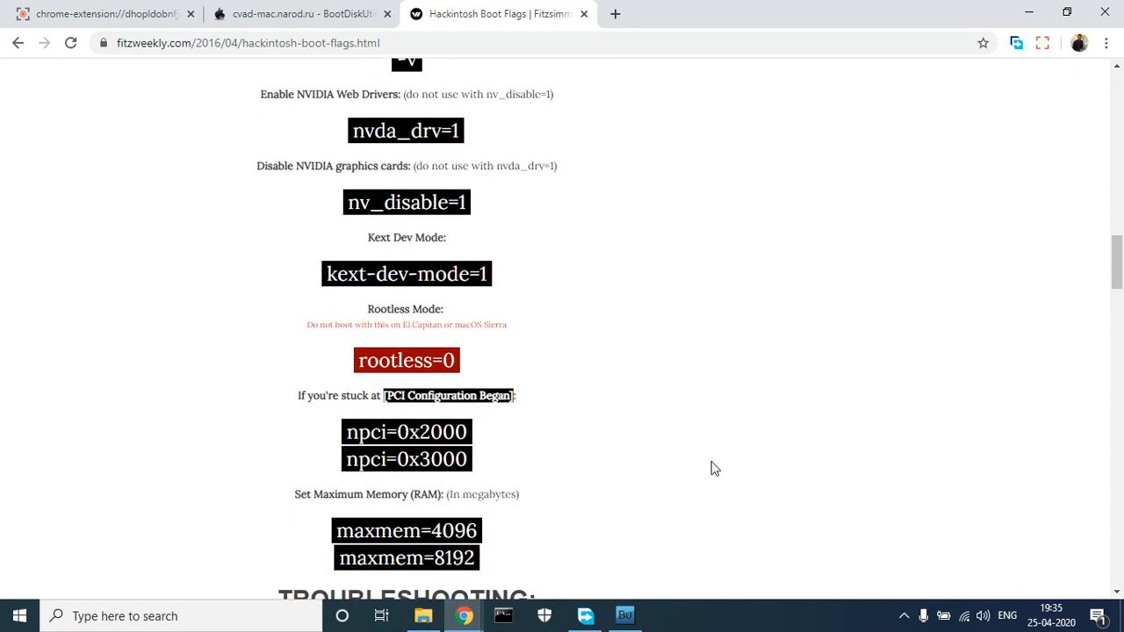
scroll(713, 468, "down", 1)
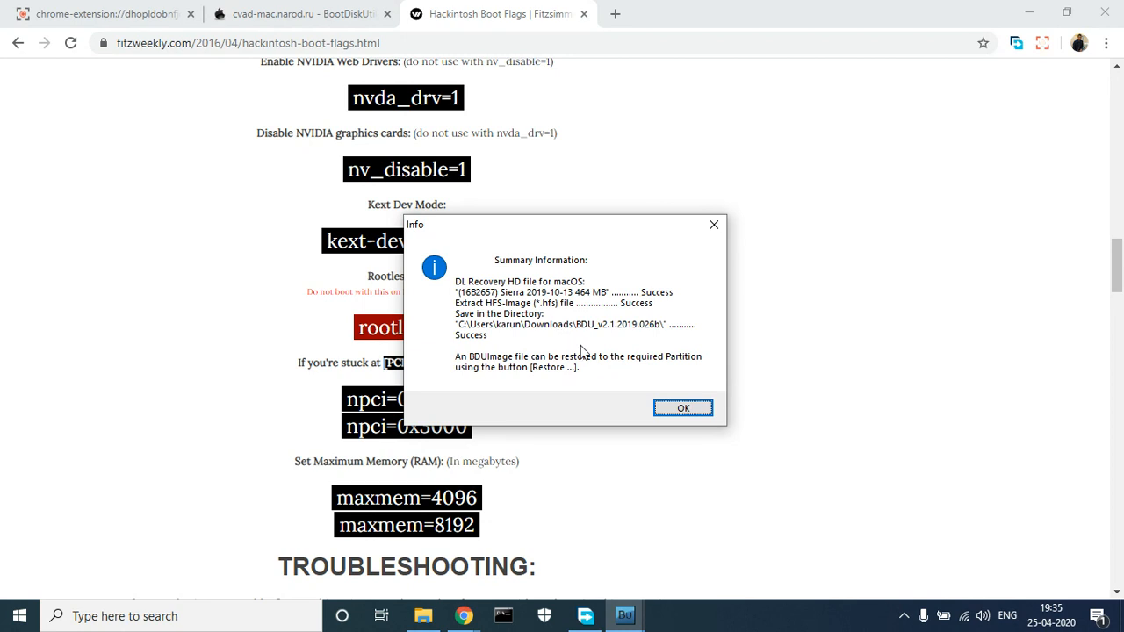
- Dismiss the download summary, return to Bootdisk Utility, and restore the 4.hfs recovery image to the USB drive's Part2 partition
left_click(675, 409)
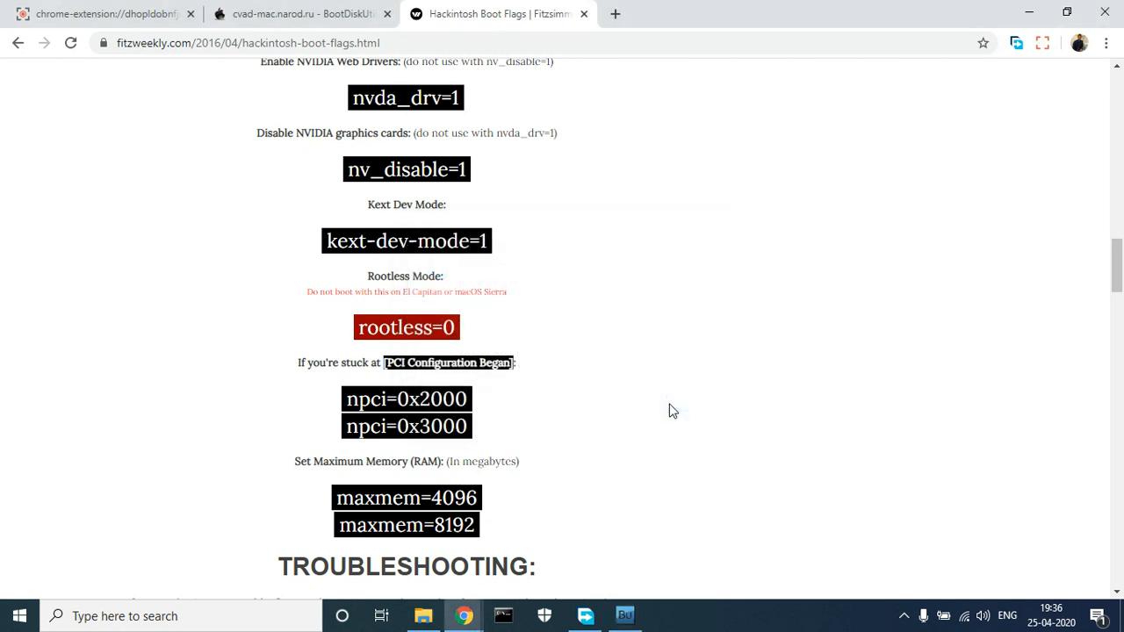
left_click(636, 616)
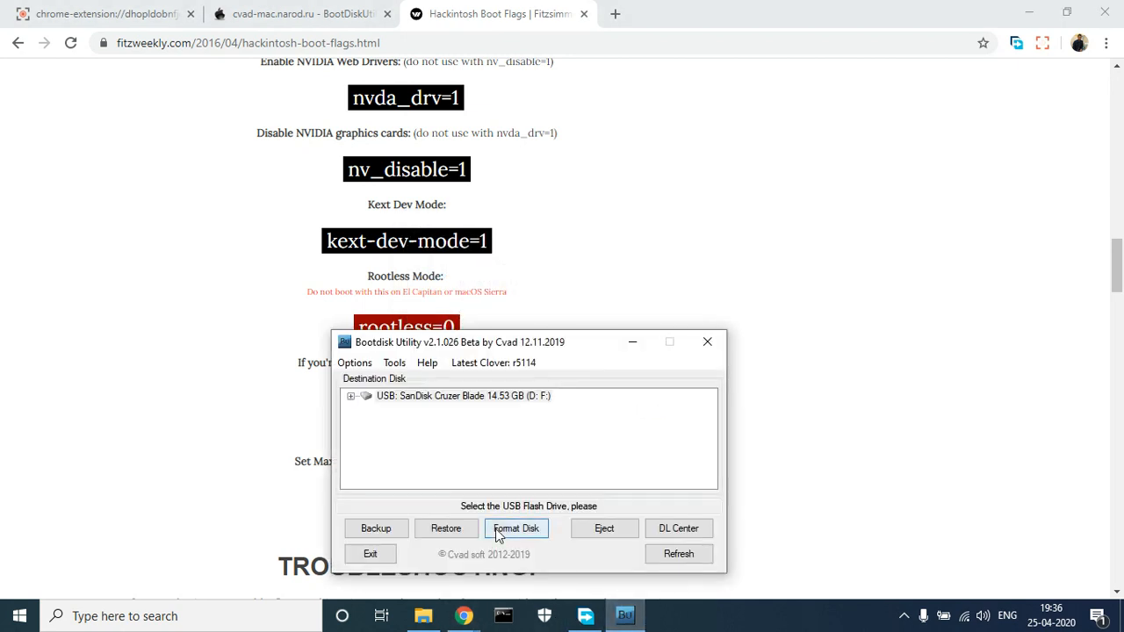
left_click(351, 396)
left_click(436, 424)
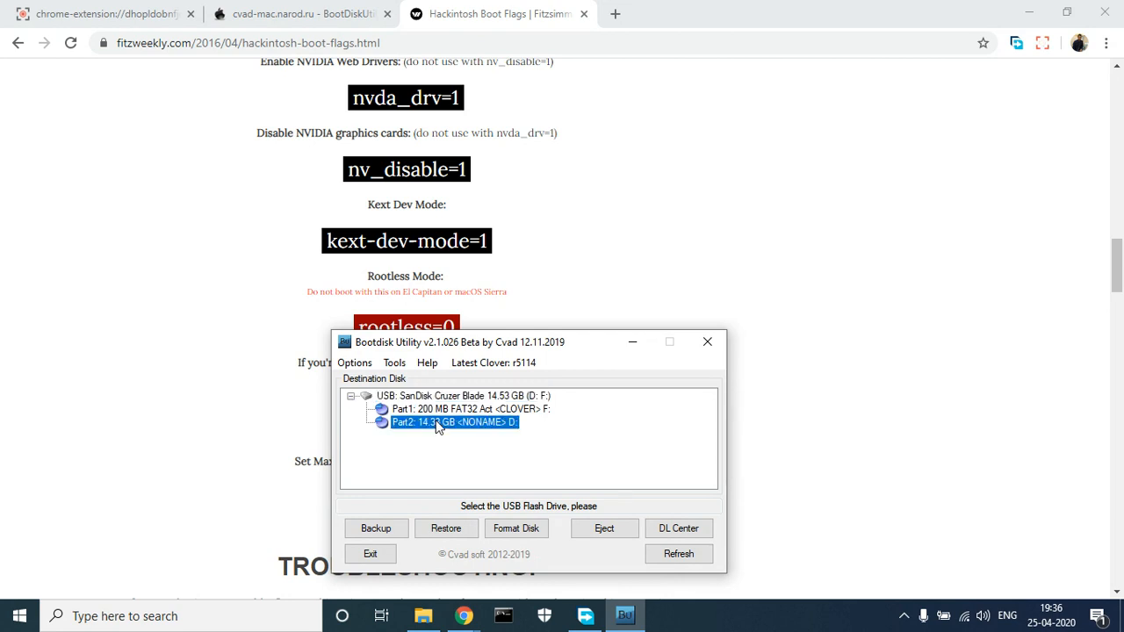
left_click(445, 529)
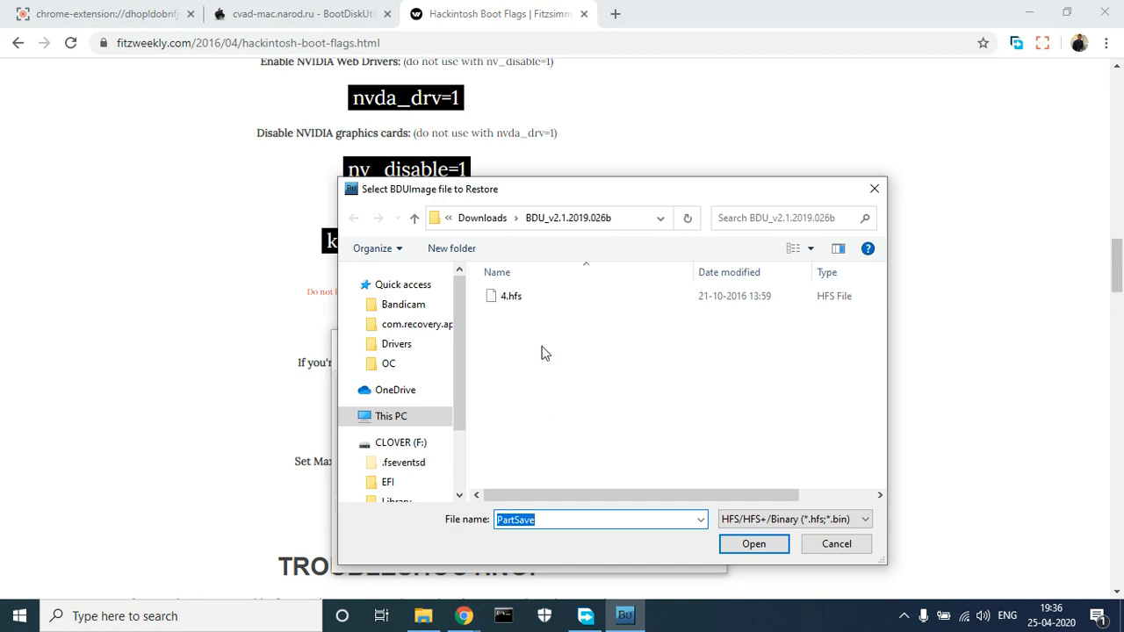
left_click(511, 299)
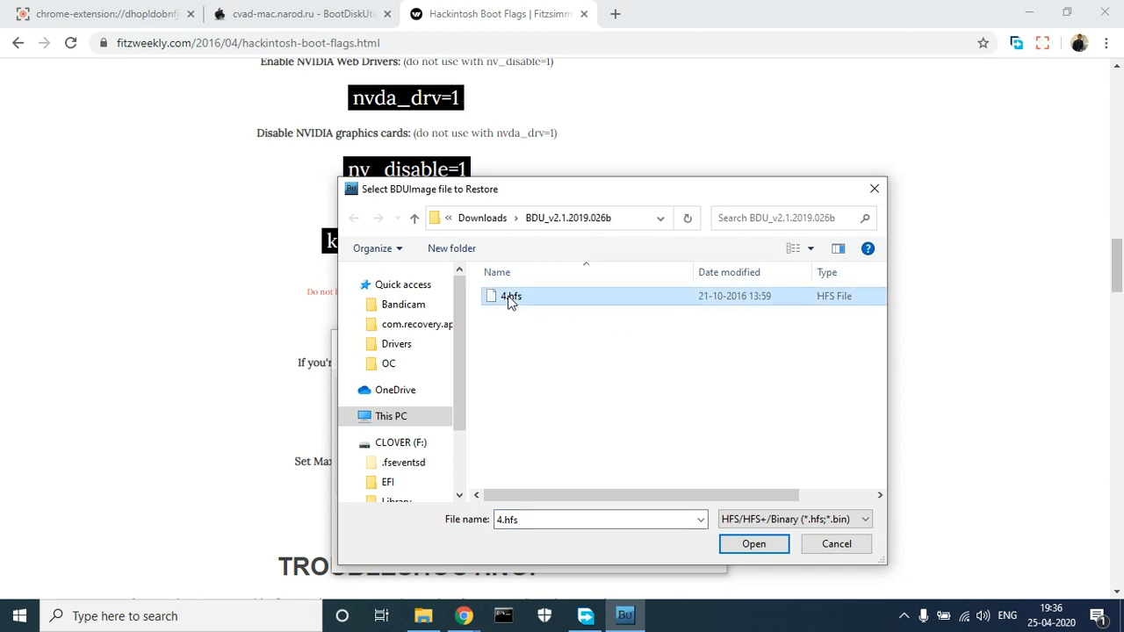
left_click(757, 543)
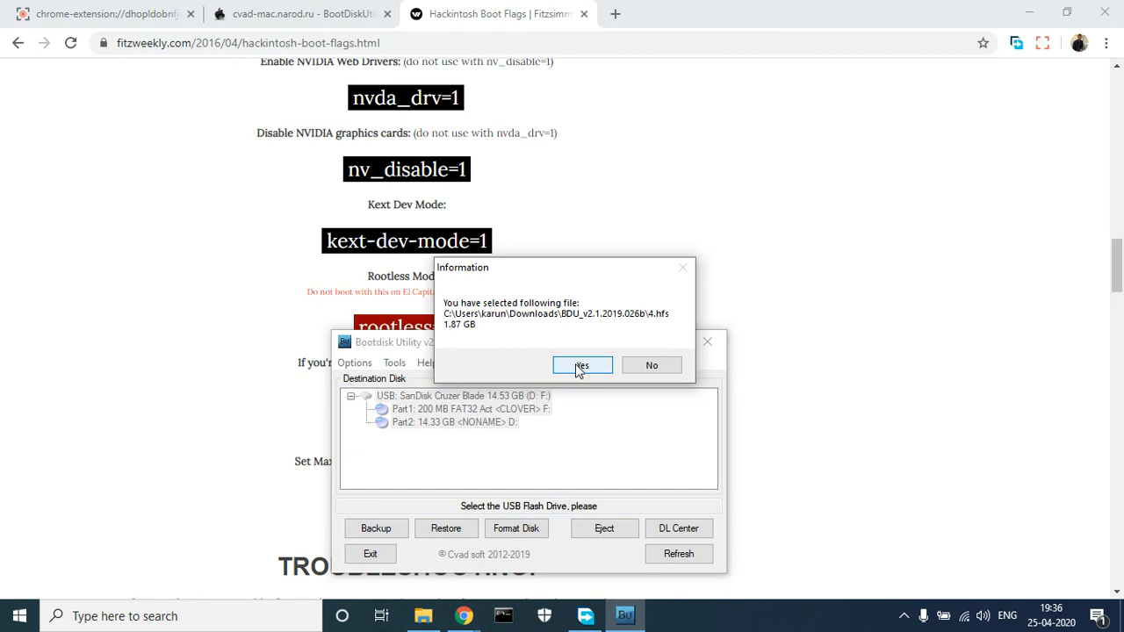
left_click(579, 366)
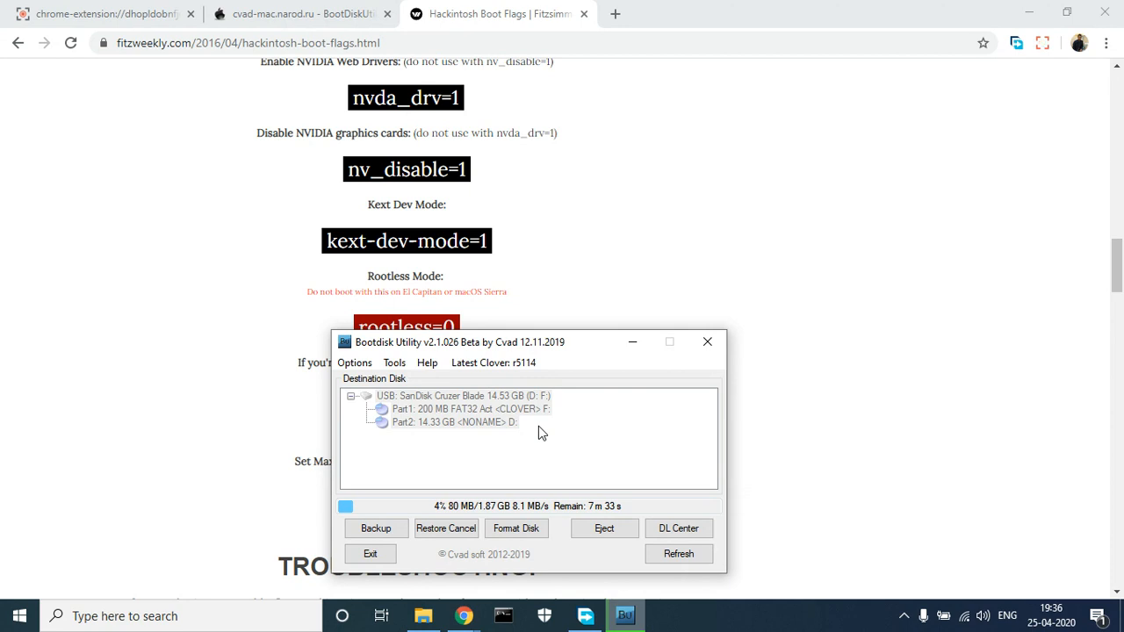
- Minimize Bootdisk Utility, read the article's troubleshooting strings and common issues in Chrome, and check the restore progress
left_click(639, 343)
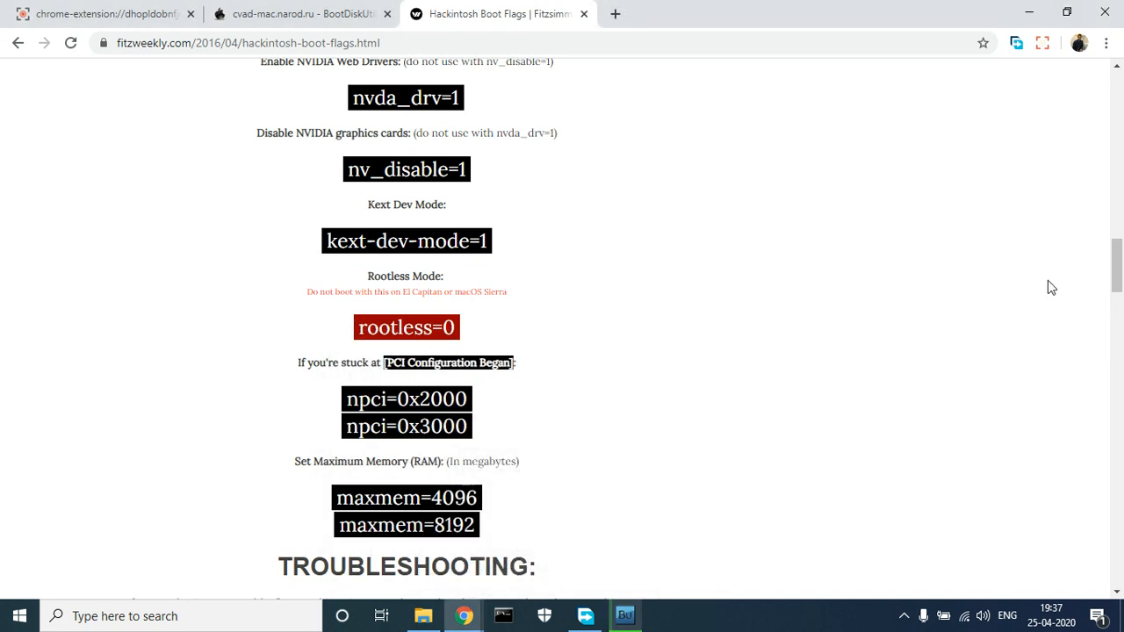
left_click_drag(1116, 281, 1109, 310)
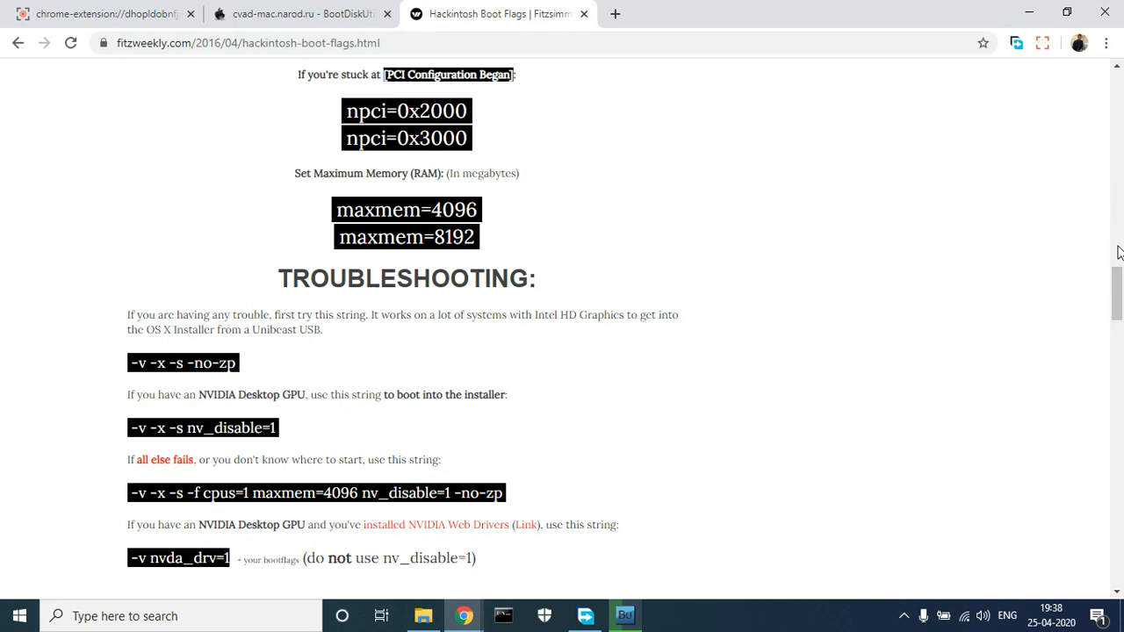
left_click_drag(1118, 289, 1114, 305)
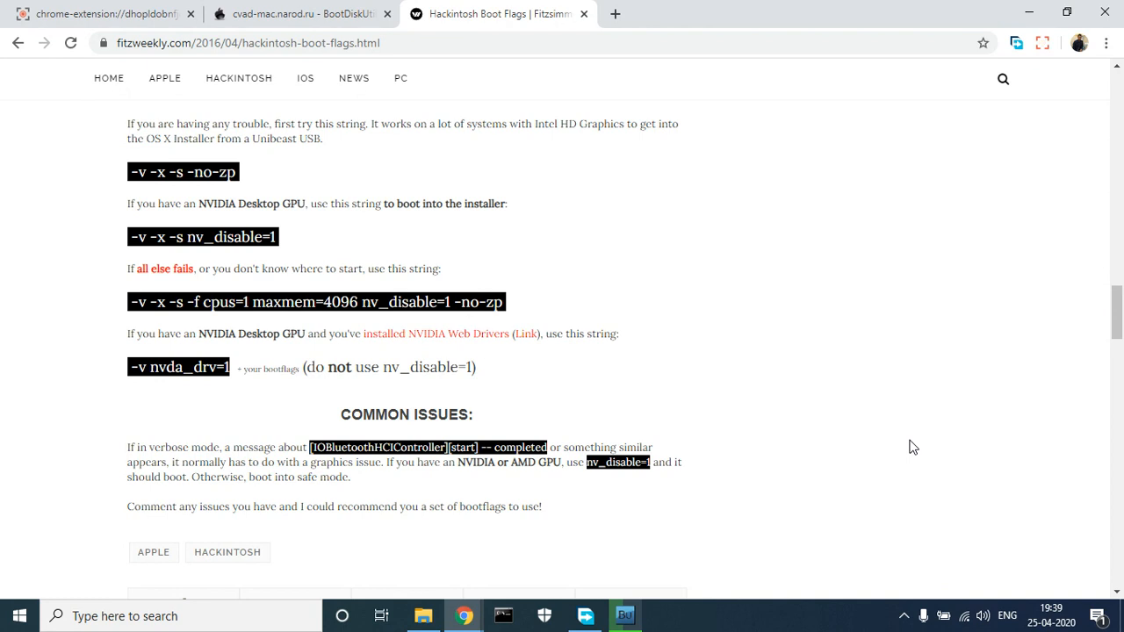
left_click(626, 620)
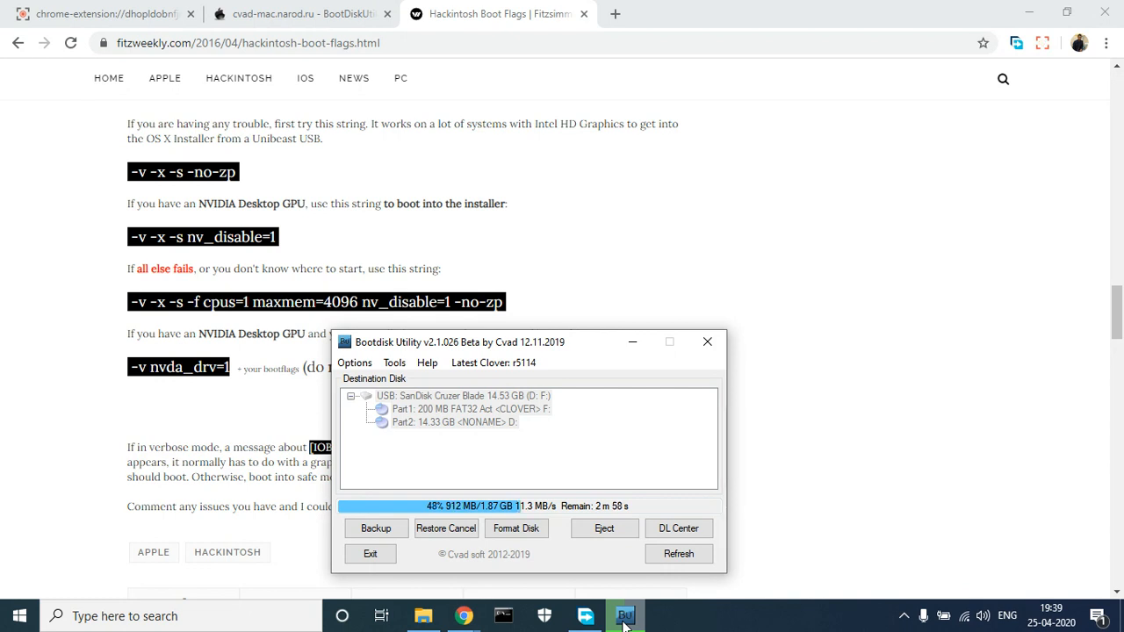
left_click(813, 491)
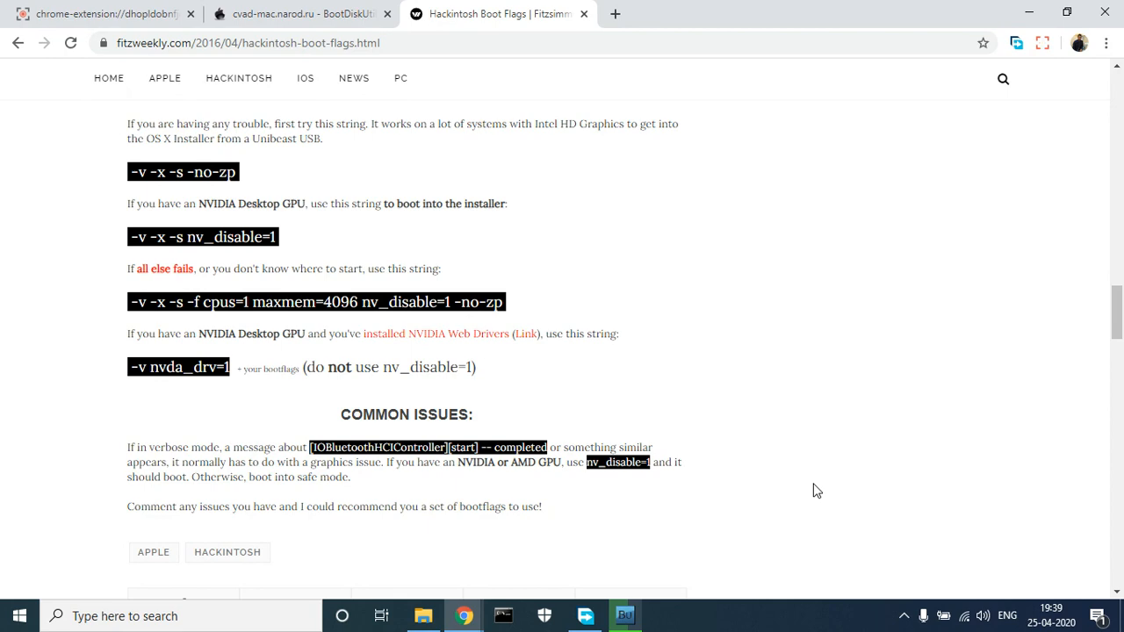
- Review the article's basic boot flags again, from verbose mode to No Kext Cache mode, and recheck the restore progress
scroll(813, 491, "up", 10)
scroll(813, 491, "up", 3)
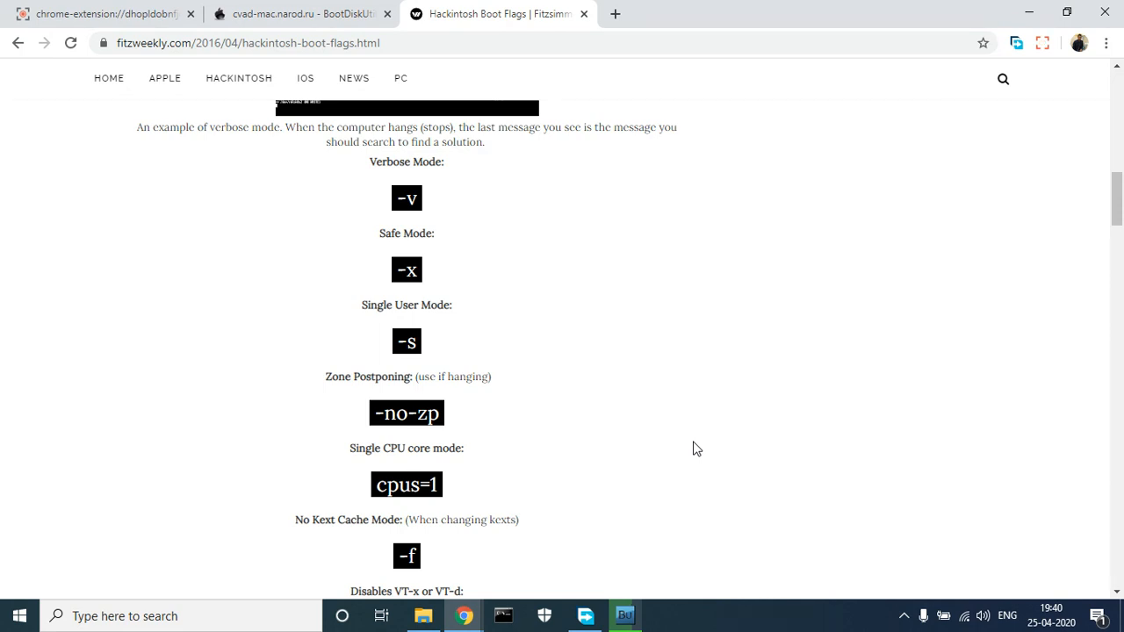
mouse_move(622, 628)
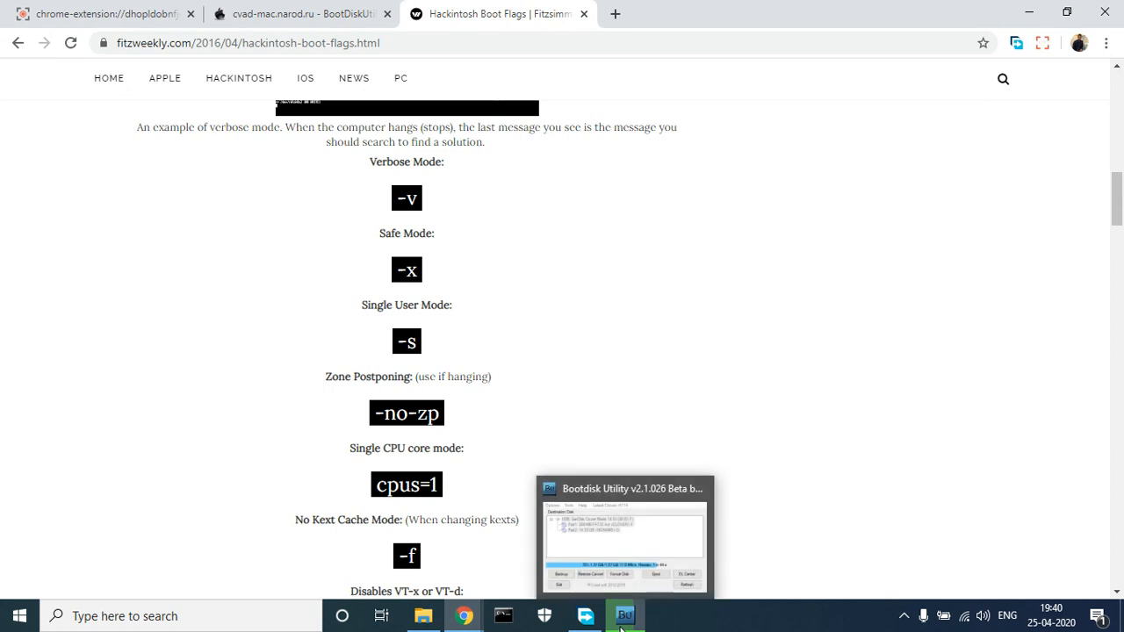
left_click(621, 619)
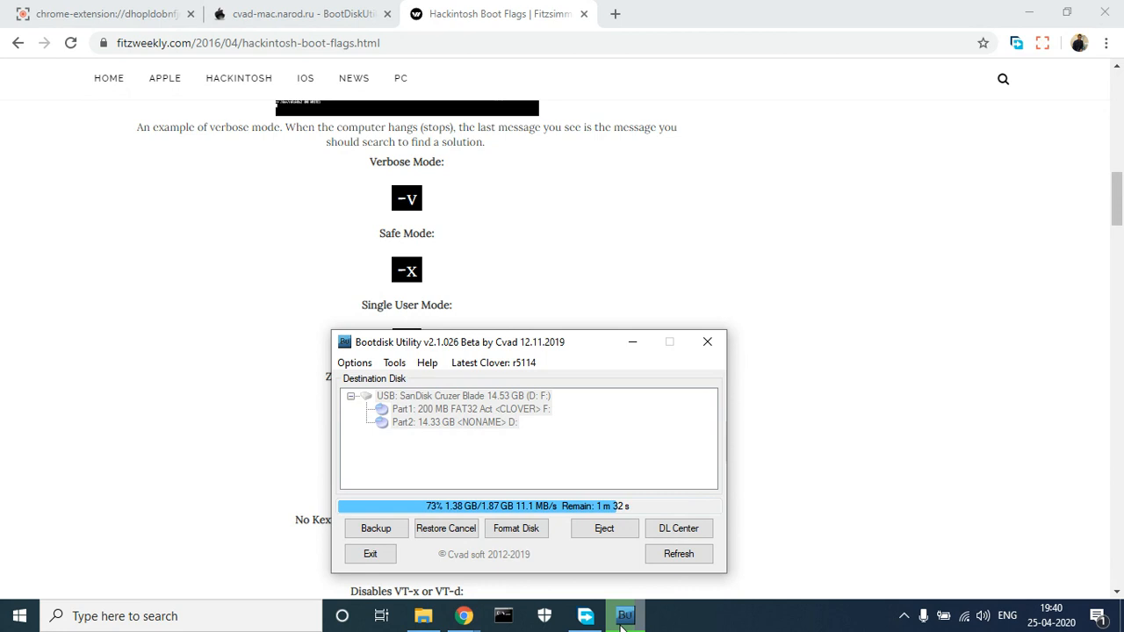
left_click(892, 463)
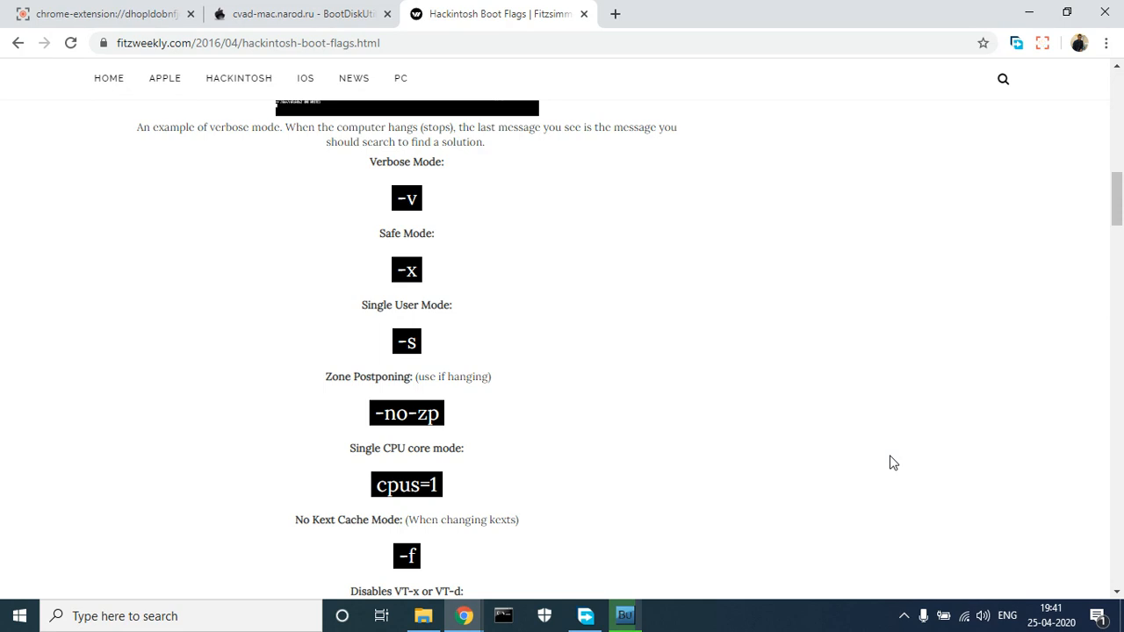
- Search Google for "pen drive 32gb" in a new tab and refine the search to "pen drive 32gb 3.0"
left_click(616, 15)
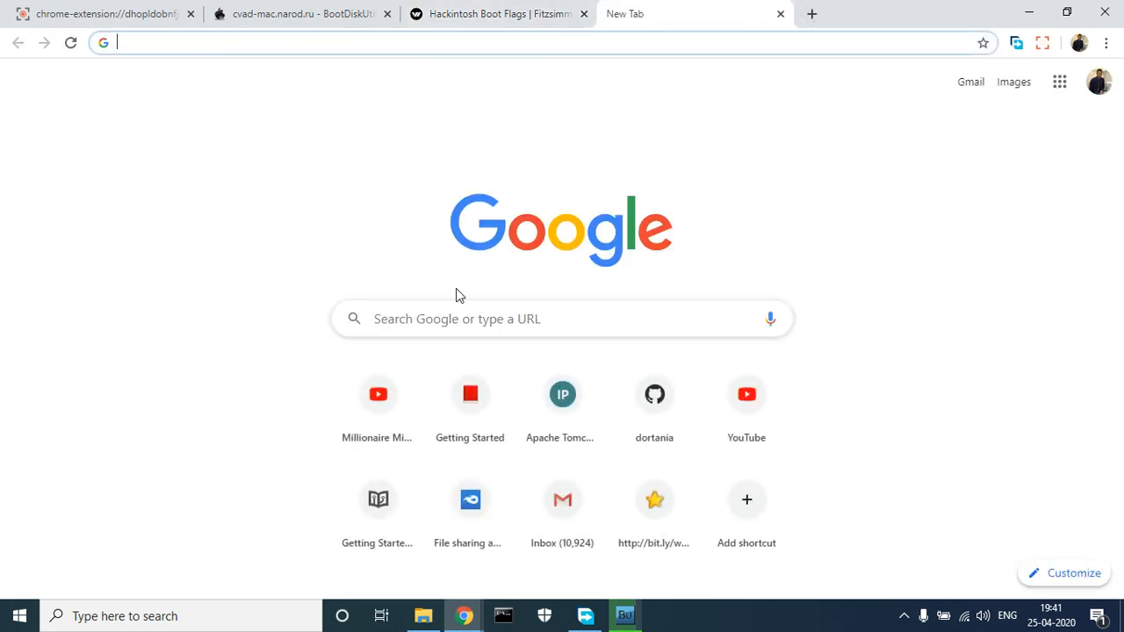
left_click(417, 325)
type("p")
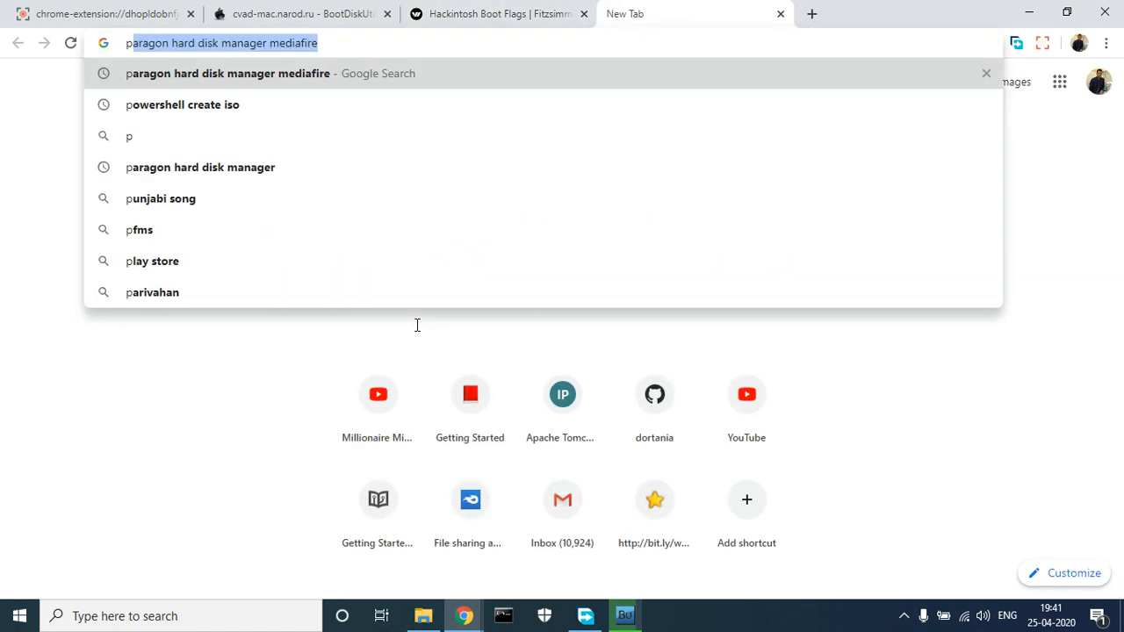
type("en drive ")
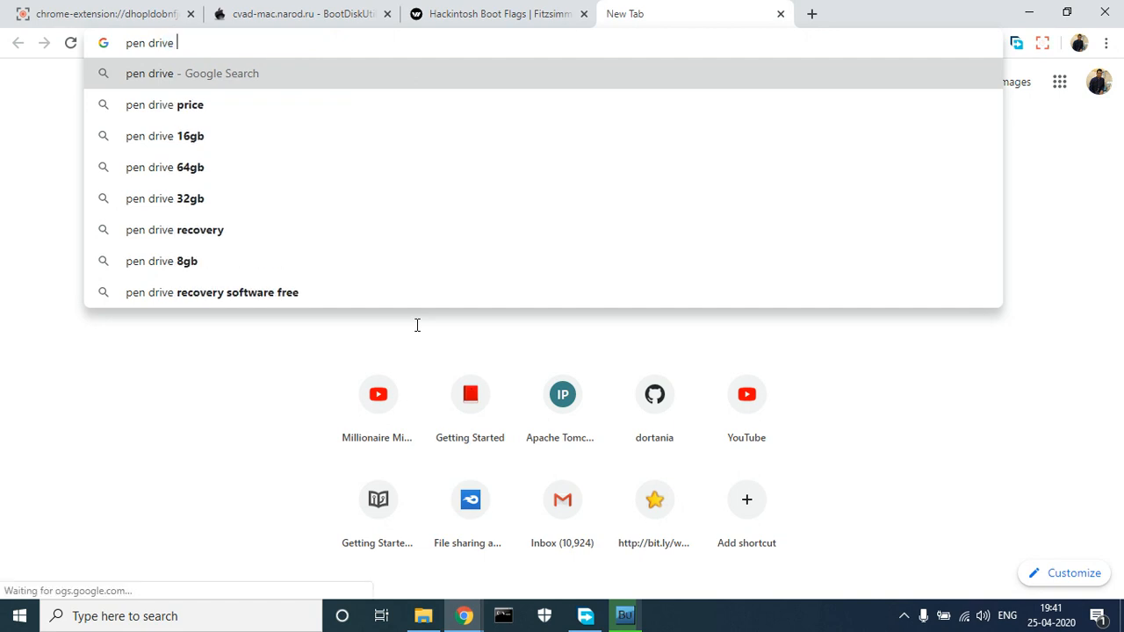
type("32gb")
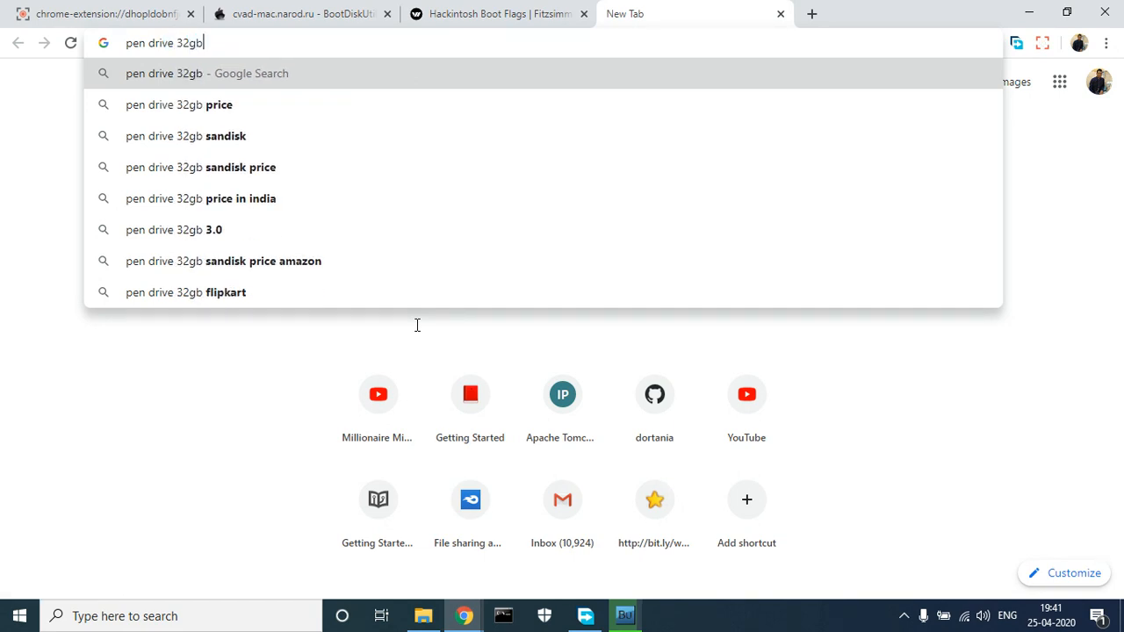
key("Return")
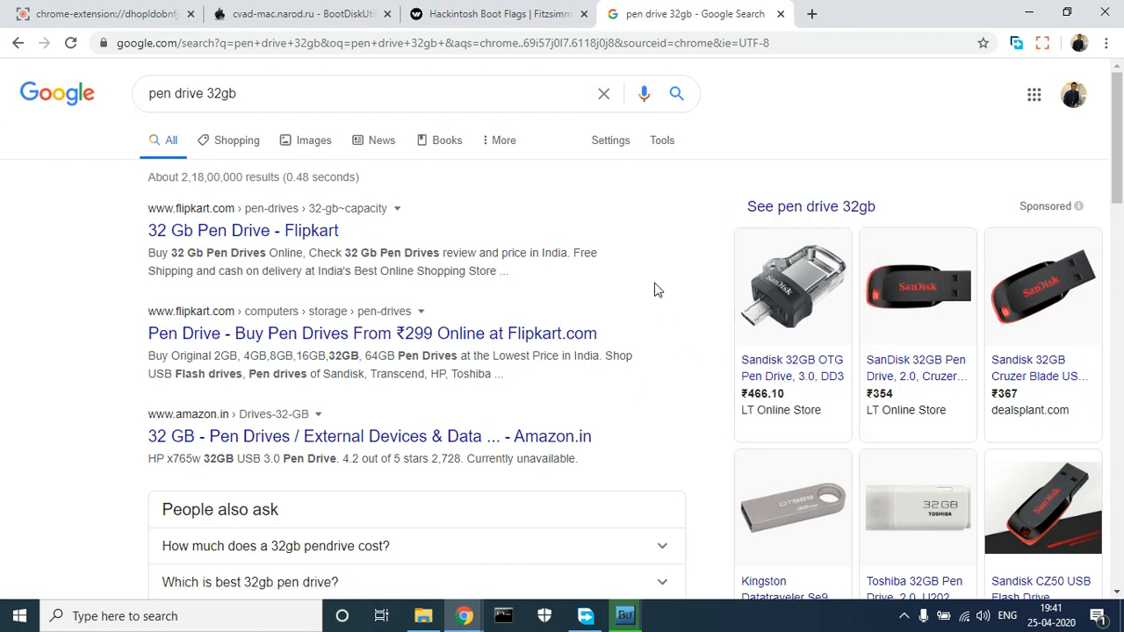
left_click(290, 99)
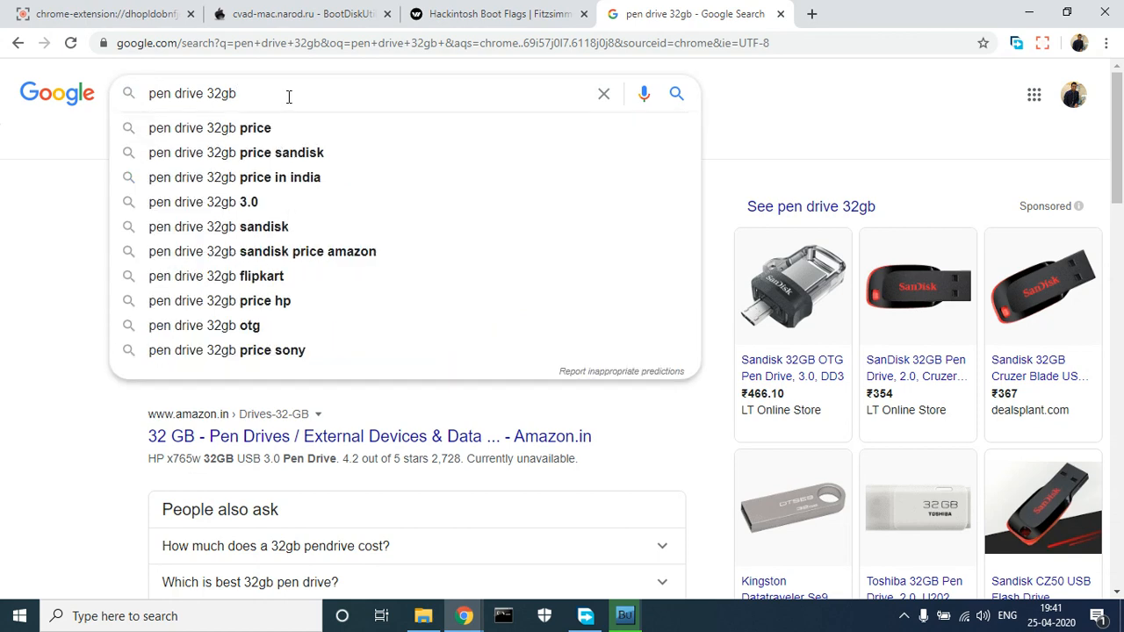
left_click(264, 212)
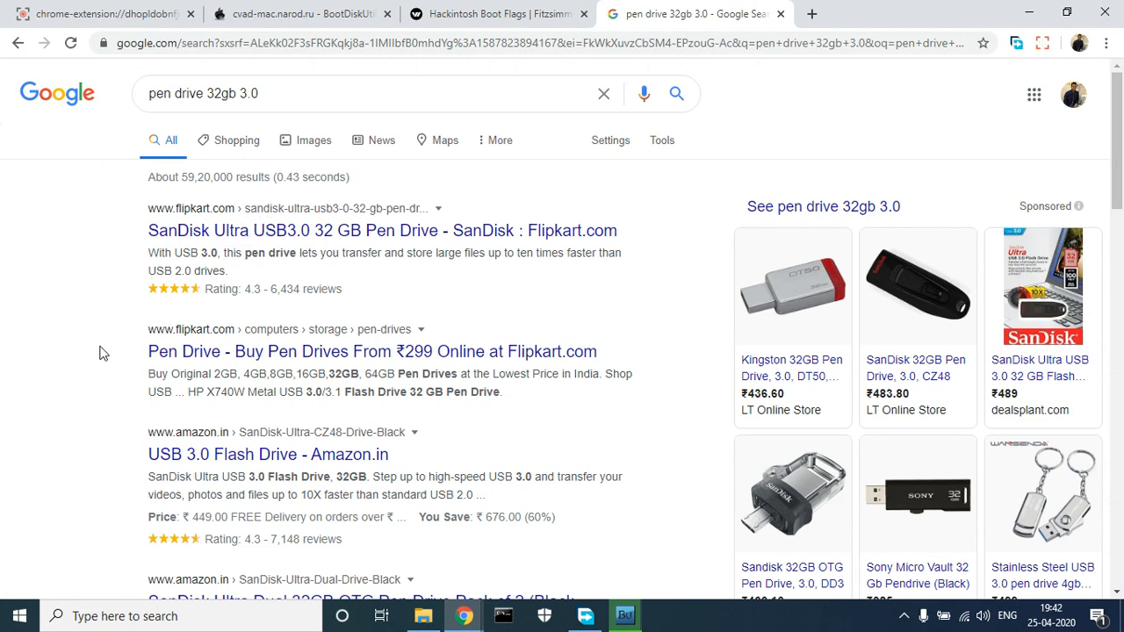
- Switch to Bootdisk Utility, minimize the Chrome and File Explorer windows behind it, and expand the USB drive to inspect its partitions
left_click(622, 618)
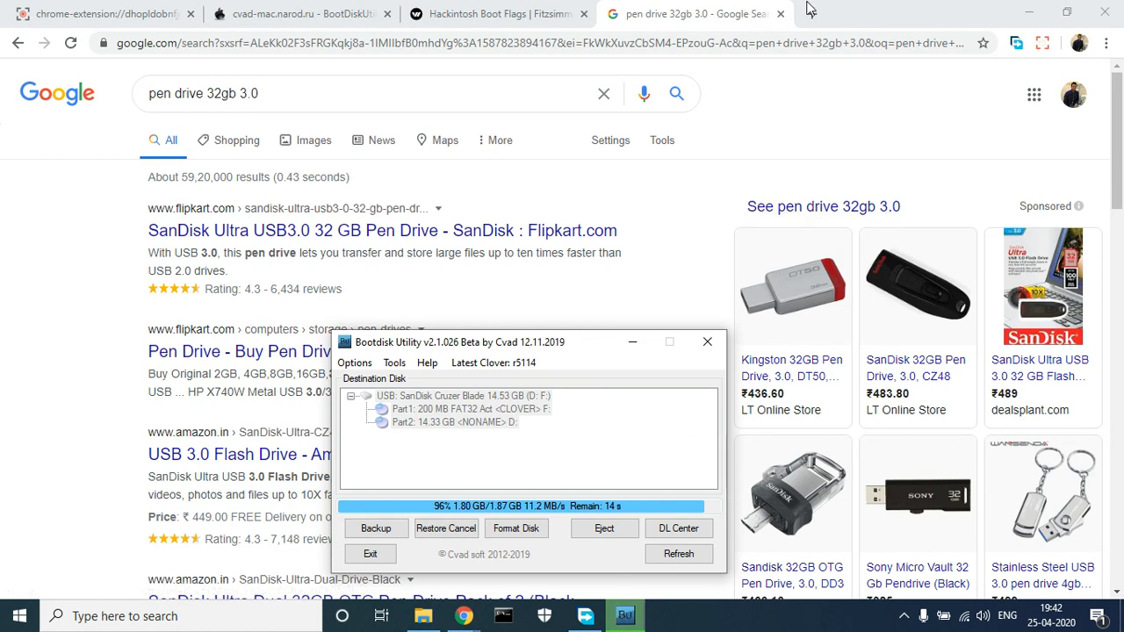
left_click(1025, 14)
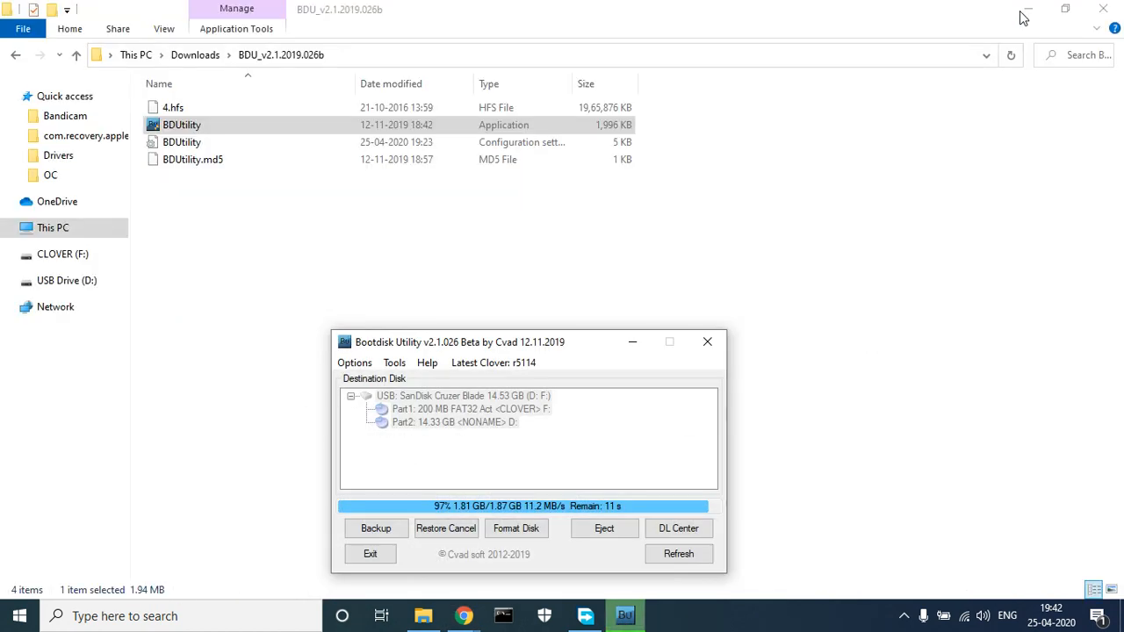
left_click(1023, 16)
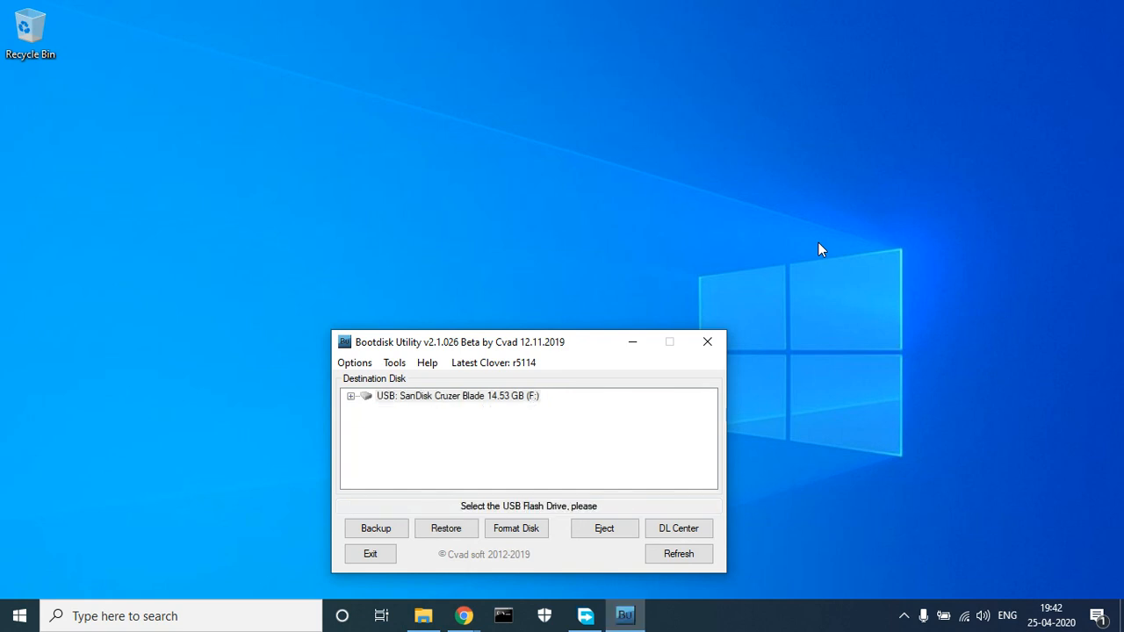
left_click(350, 397)
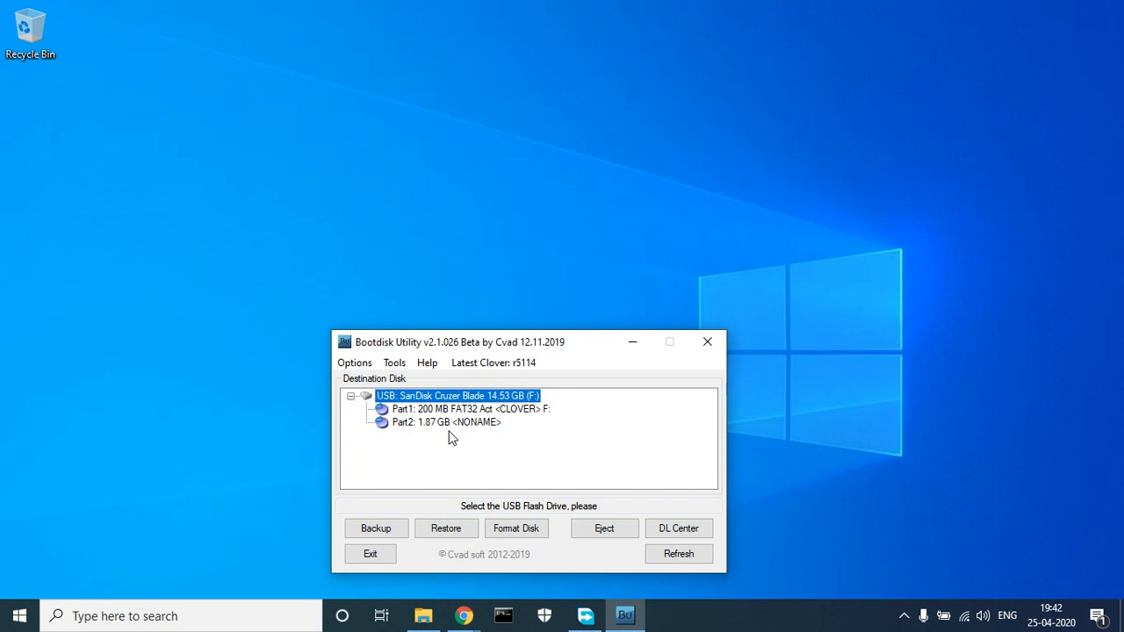
- Switch back to the Chrome window with the pen drive search
left_click(464, 616)
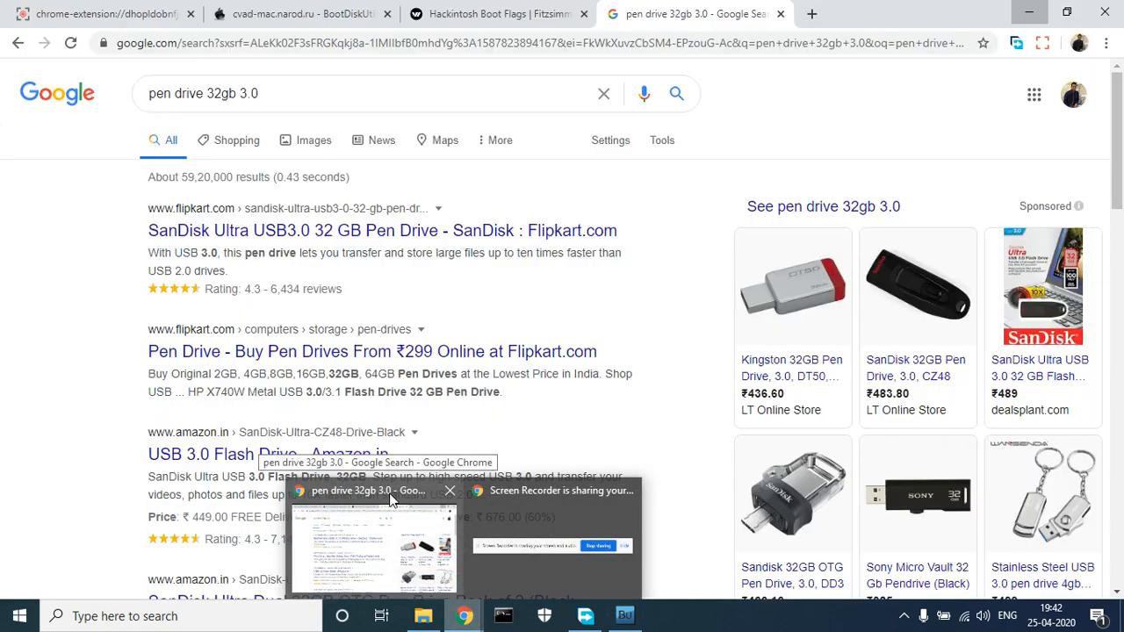